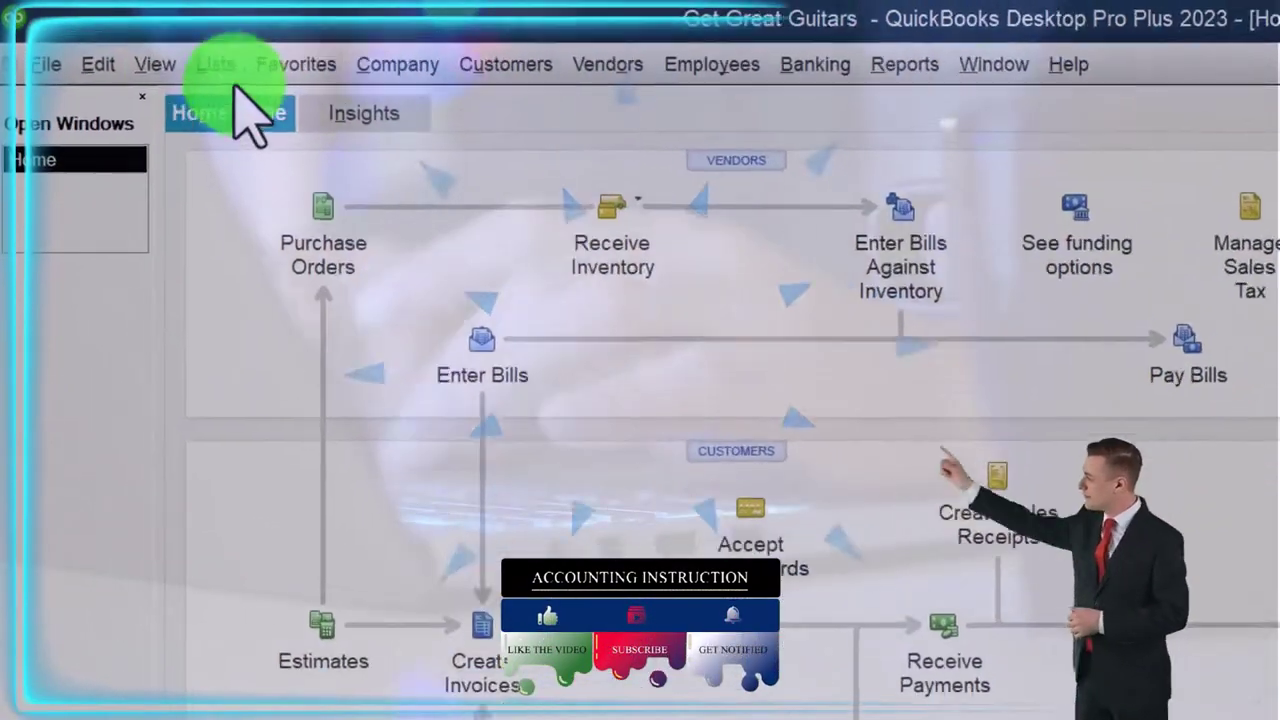
# Step: Hide the icon bar and open the Profit & Loss Standard report for October 1–19, 2022
pyautogui.click(95, 39)
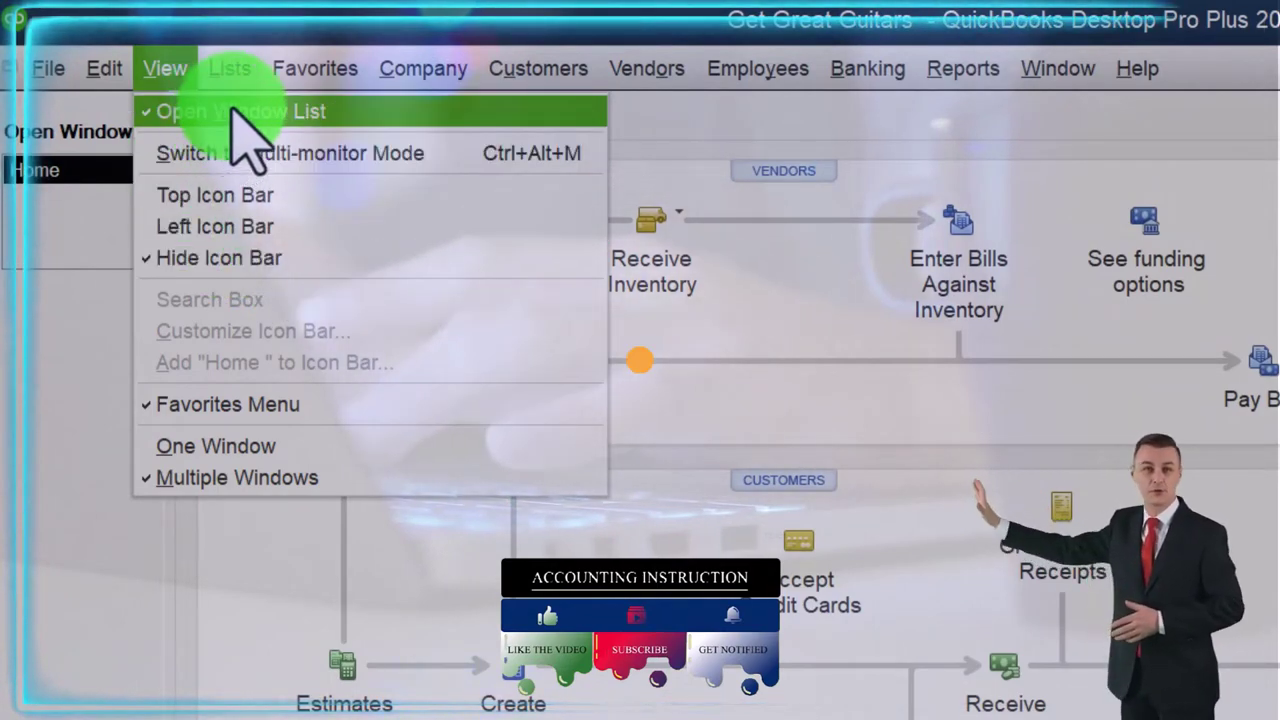
pyautogui.click(140, 258)
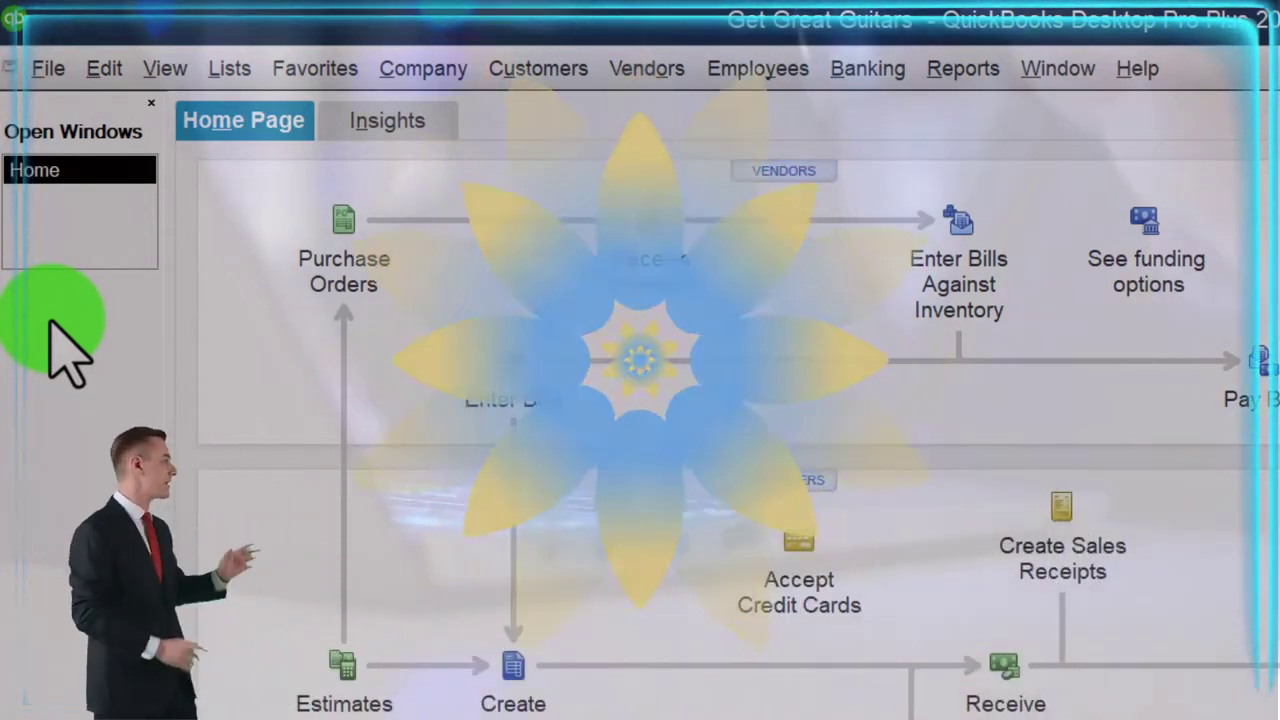
pyautogui.click(965, 70)
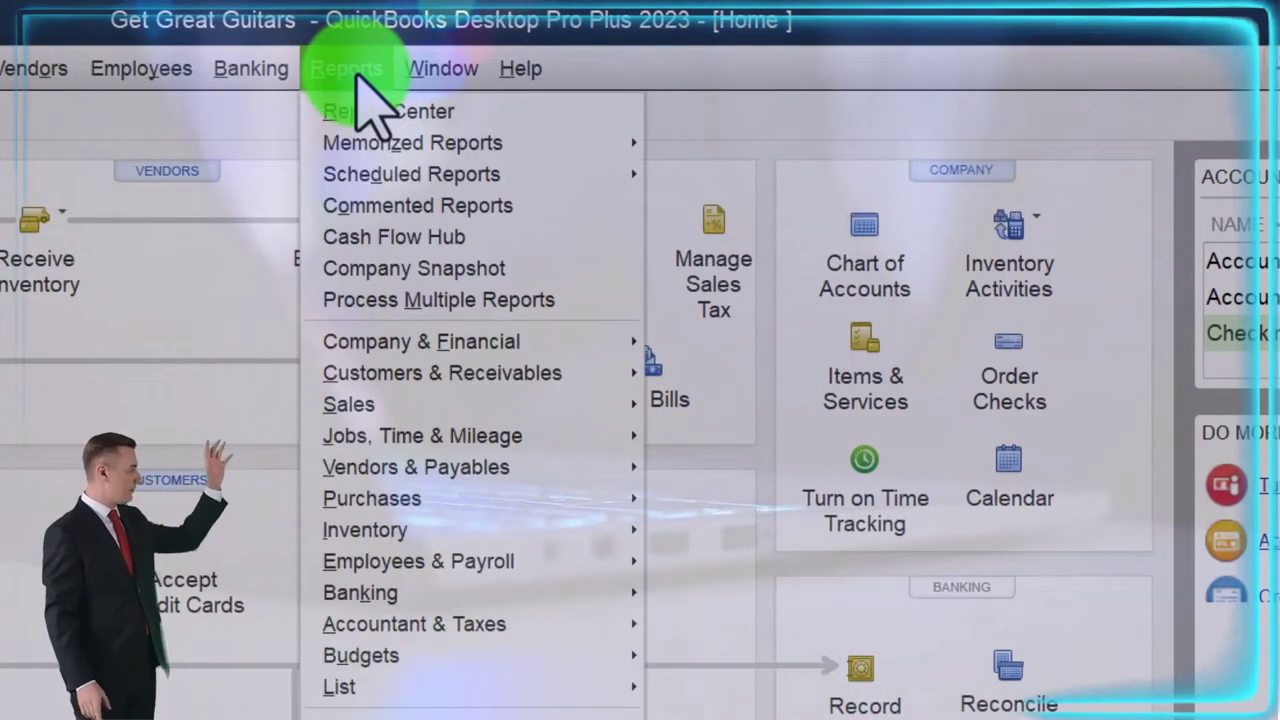
pyautogui.moveTo(472, 340)
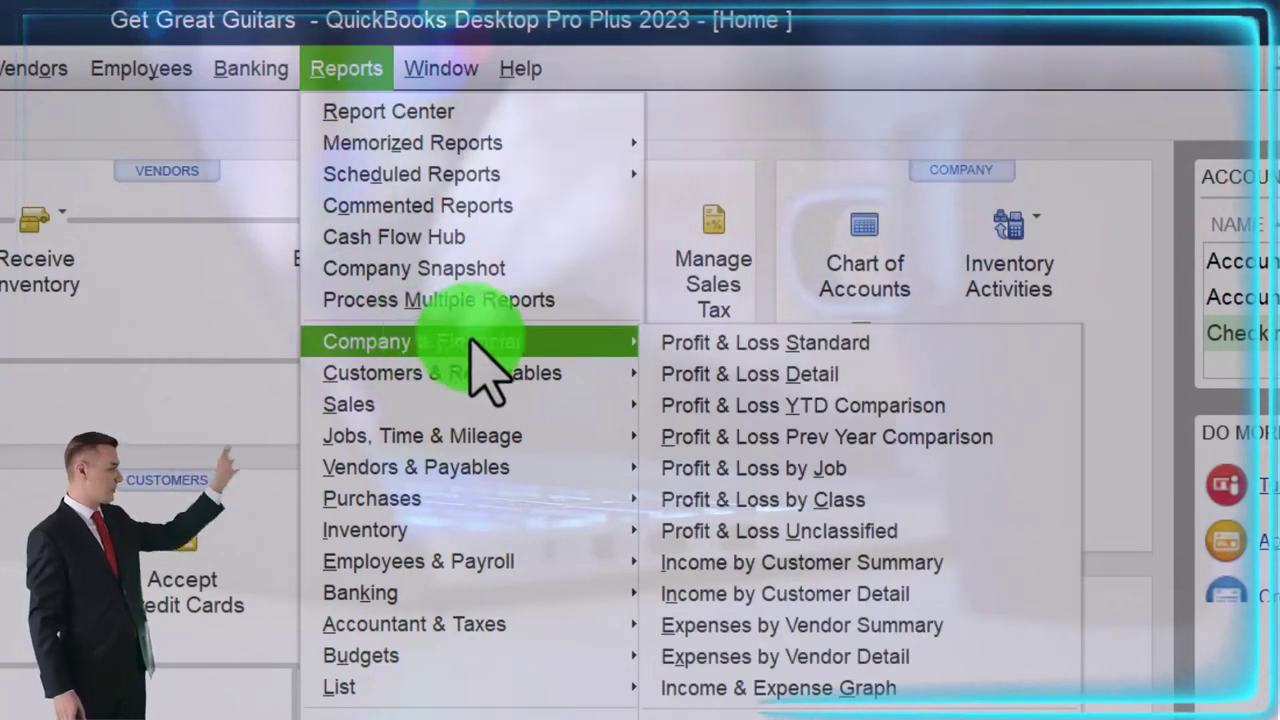
pyautogui.click(648, 352)
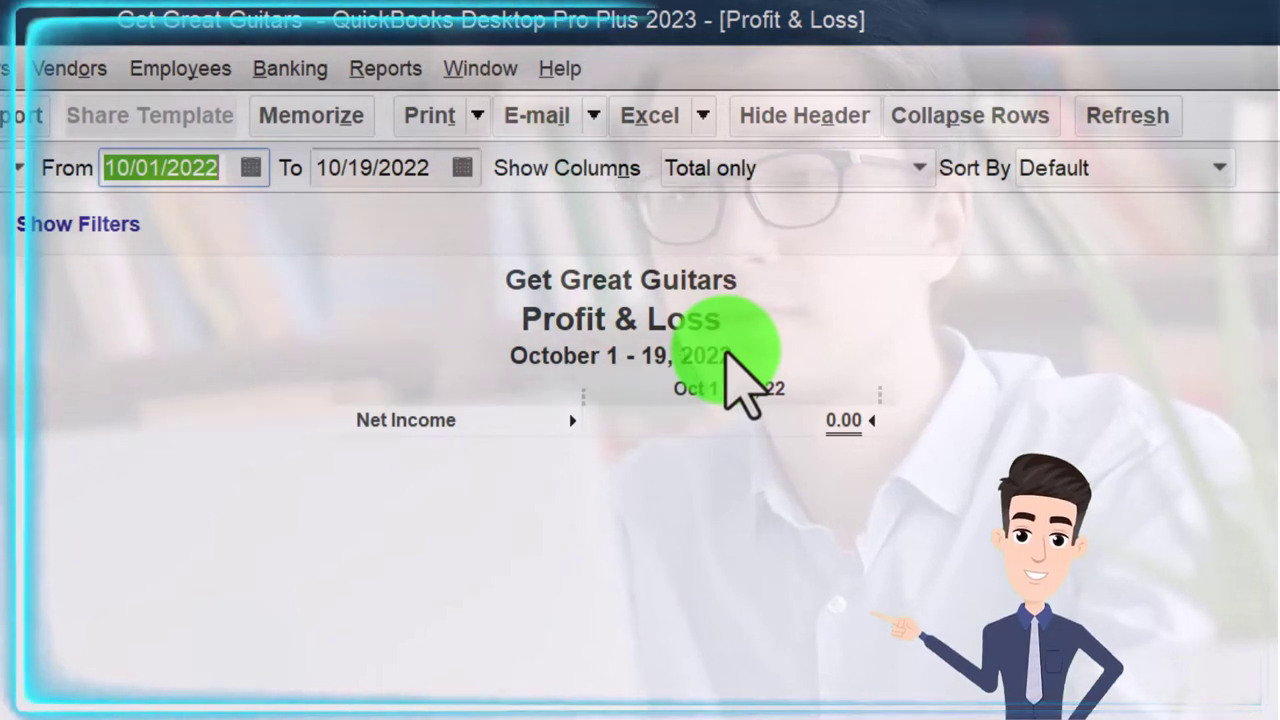
# Step: Set the Profit & Loss date range to 01/01/2022 through 12/31/2022
pyautogui.write('01012022')
pyautogui.press('Tab')
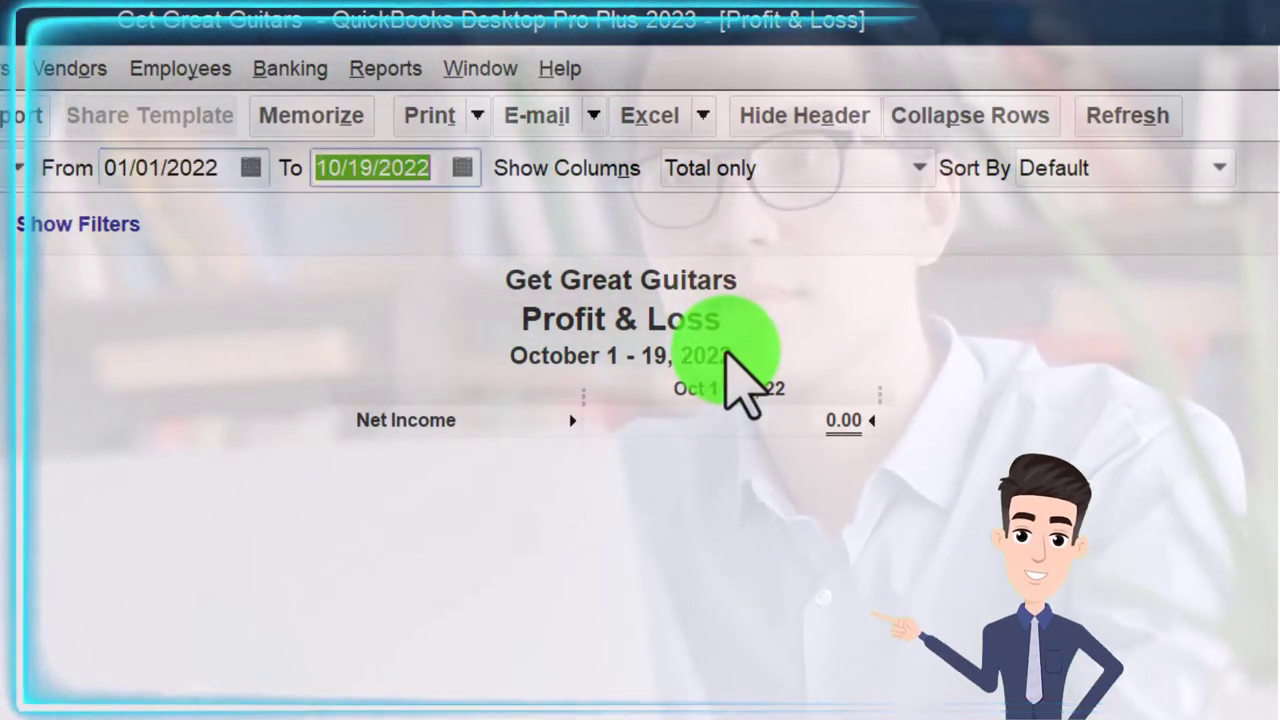
pyautogui.press('Tab')
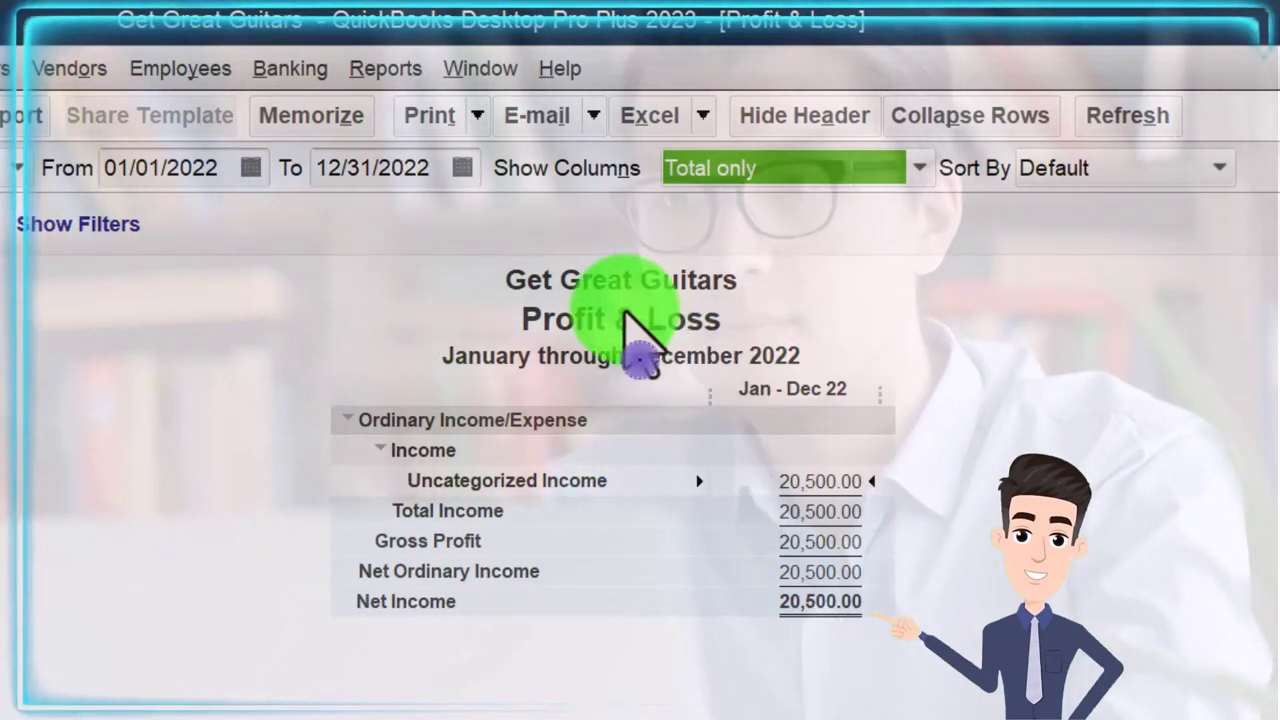
# Step: Change the report's label fonts to 12-point Arial Bold, applying it to all related fonts
pyautogui.click(150, 132)
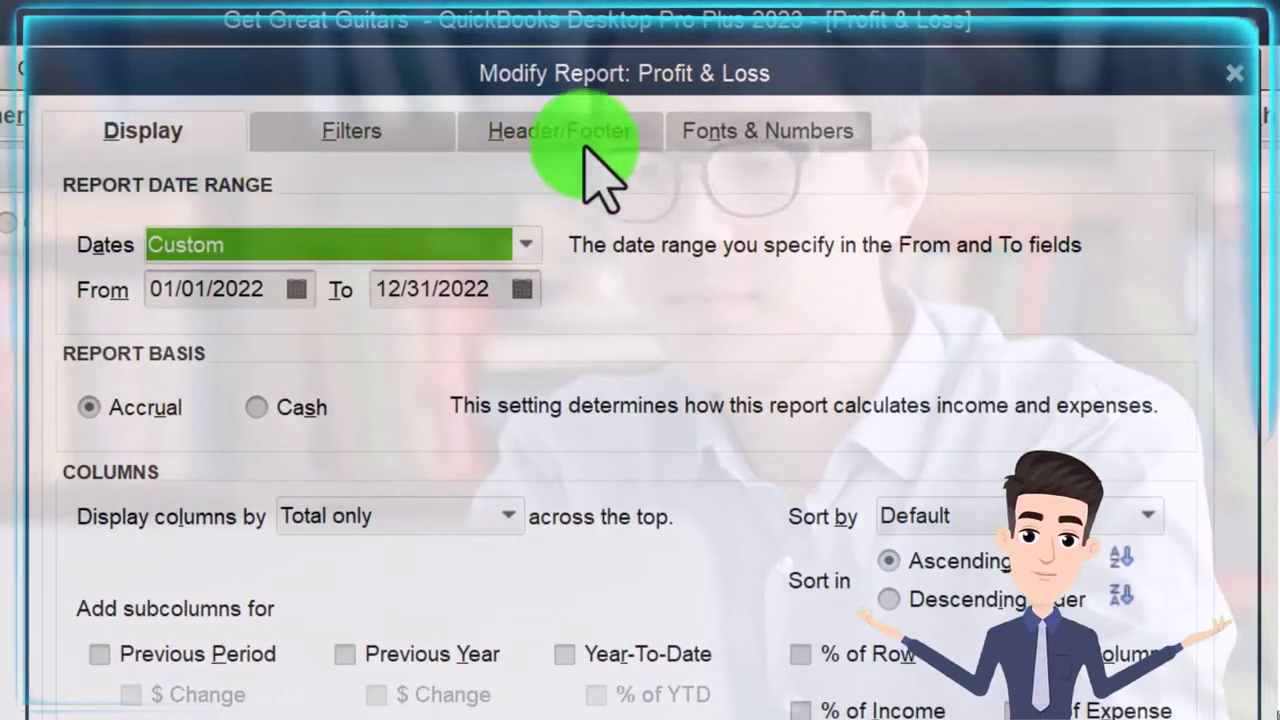
pyautogui.click(728, 165)
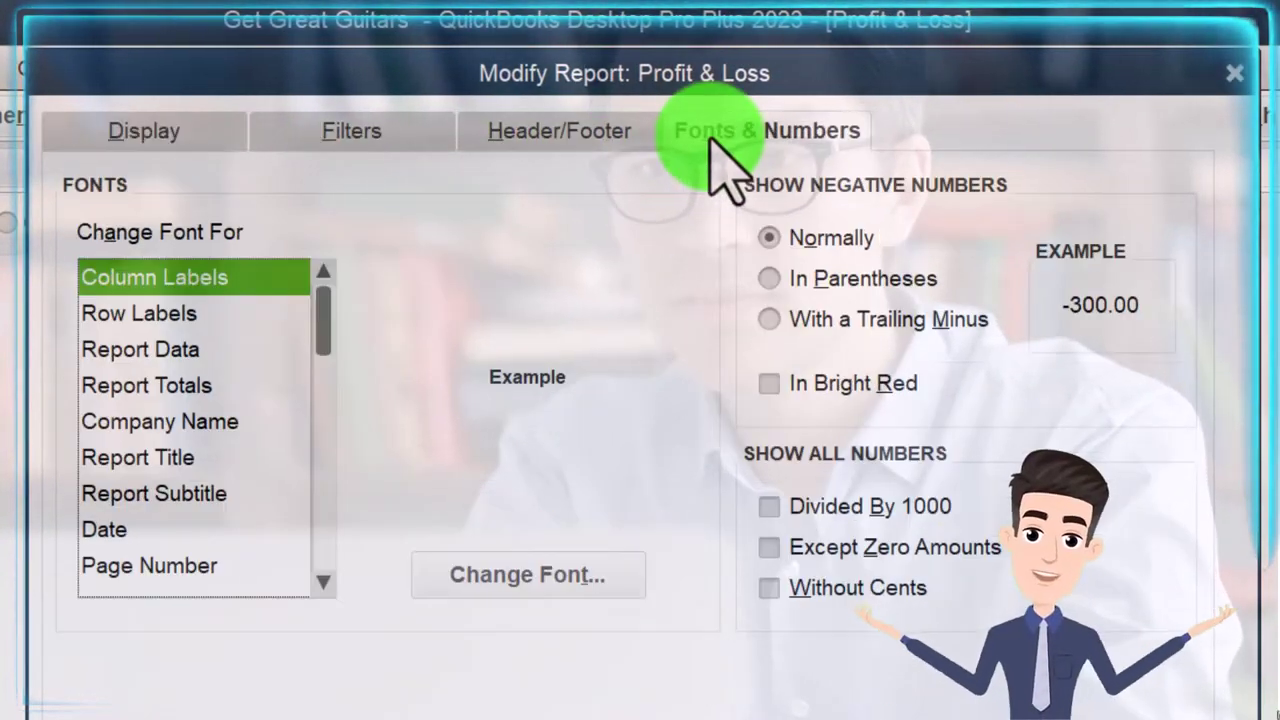
pyautogui.click(596, 568)
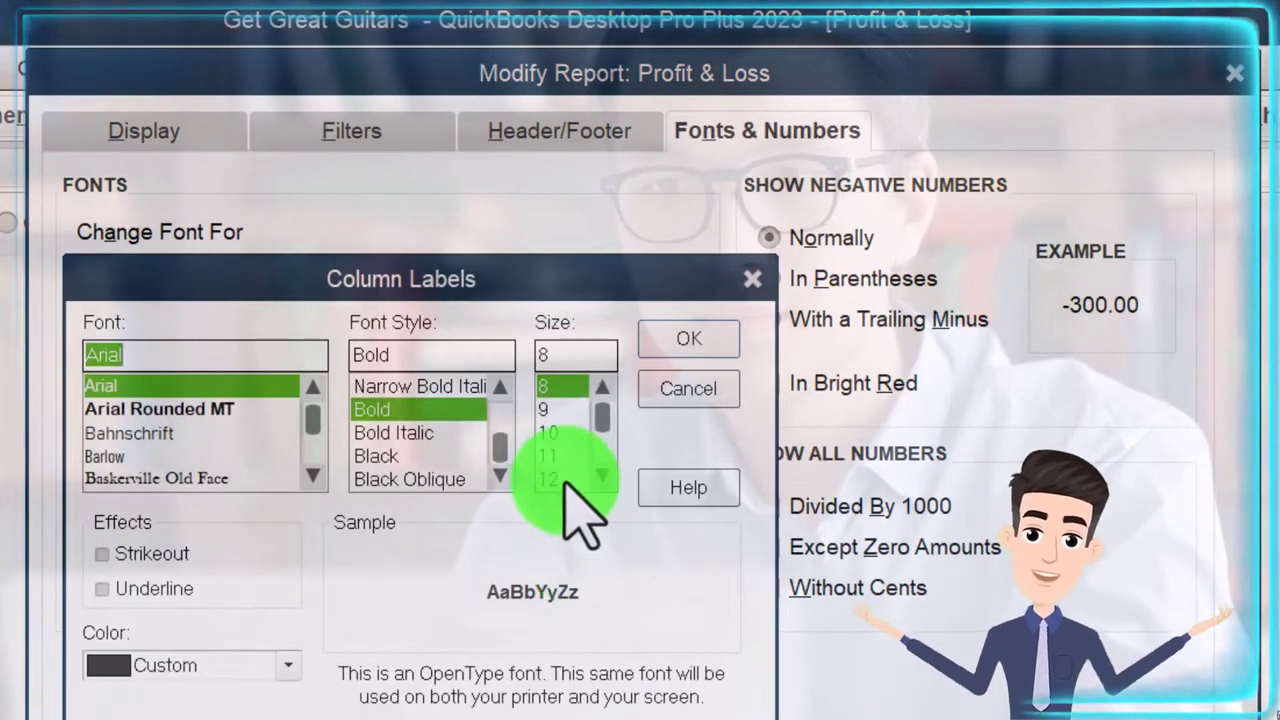
pyautogui.click(674, 345)
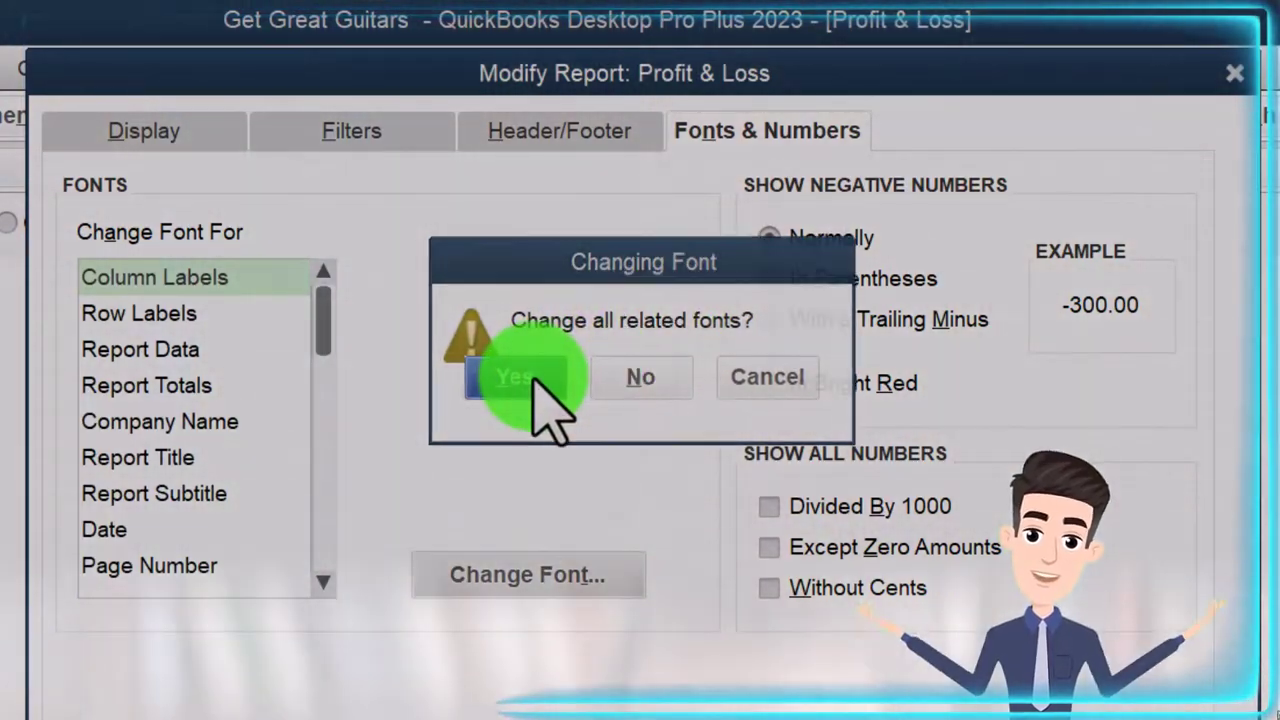
pyautogui.click(534, 378)
pyautogui.click(785, 705)
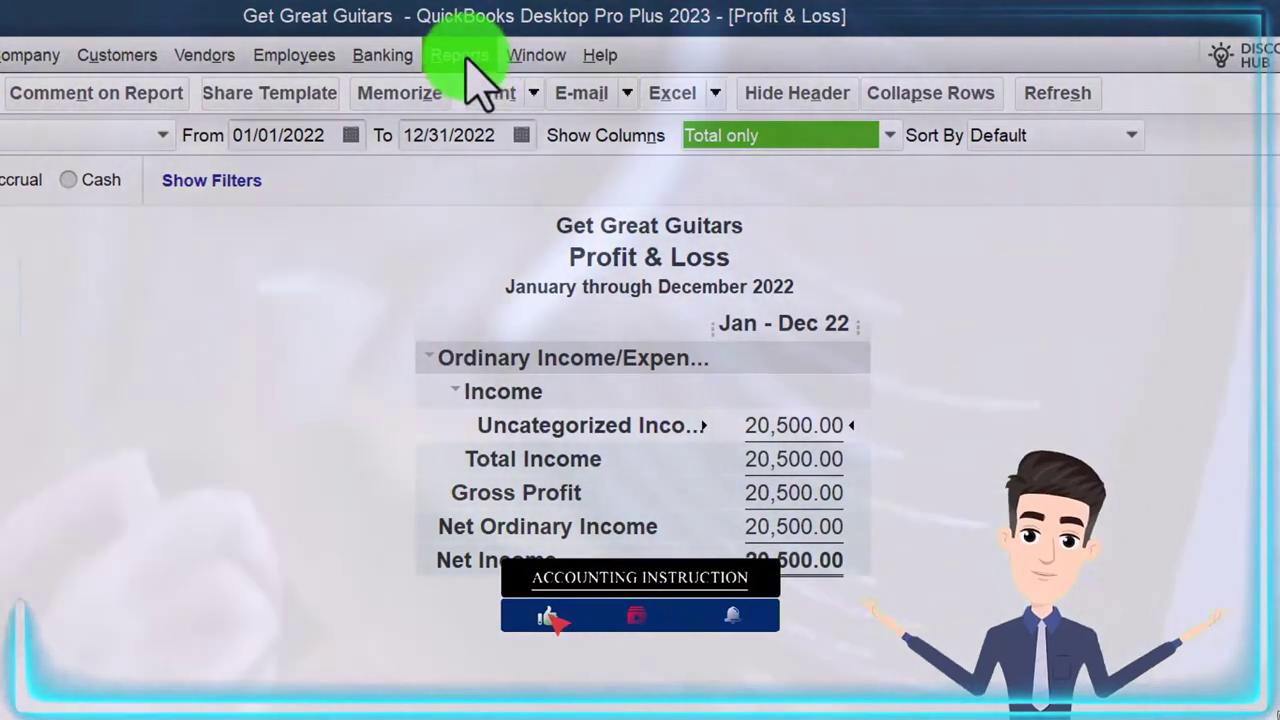
# Step: Open the Balance Sheet Standard report and set its dates to 01/01/2022–12/31/2022
pyautogui.click(460, 56)
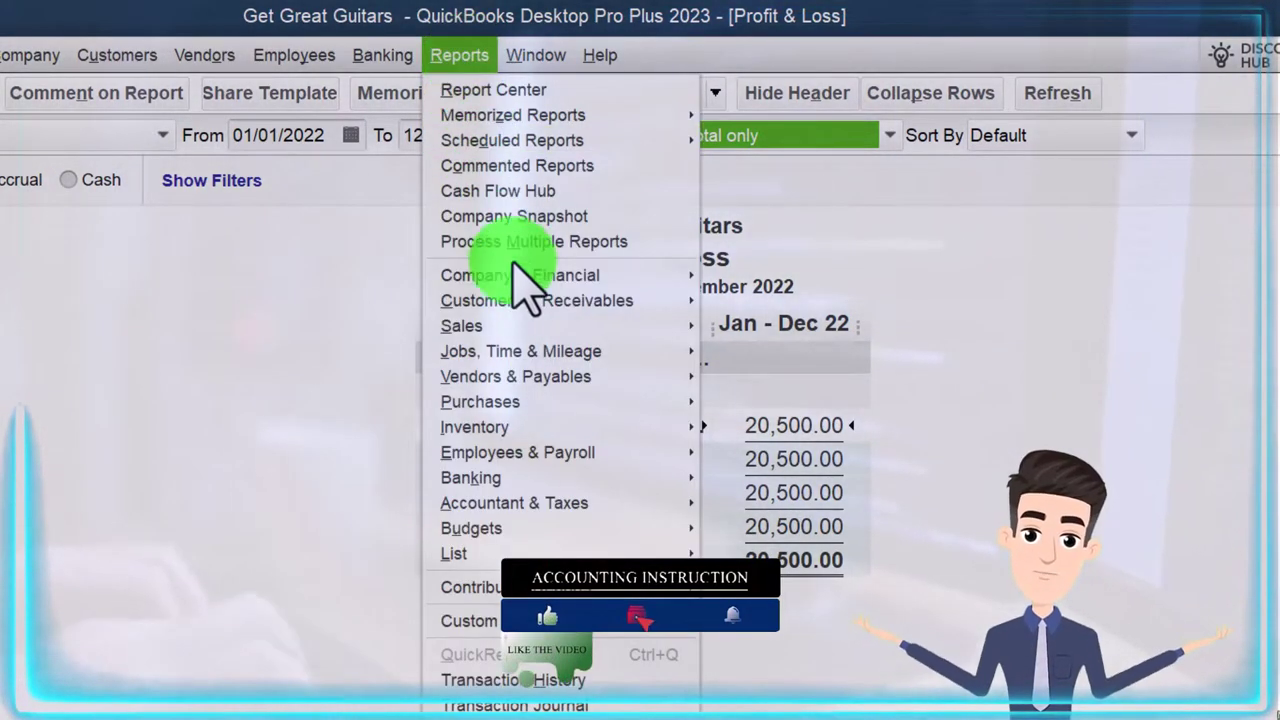
pyautogui.moveTo(520, 275)
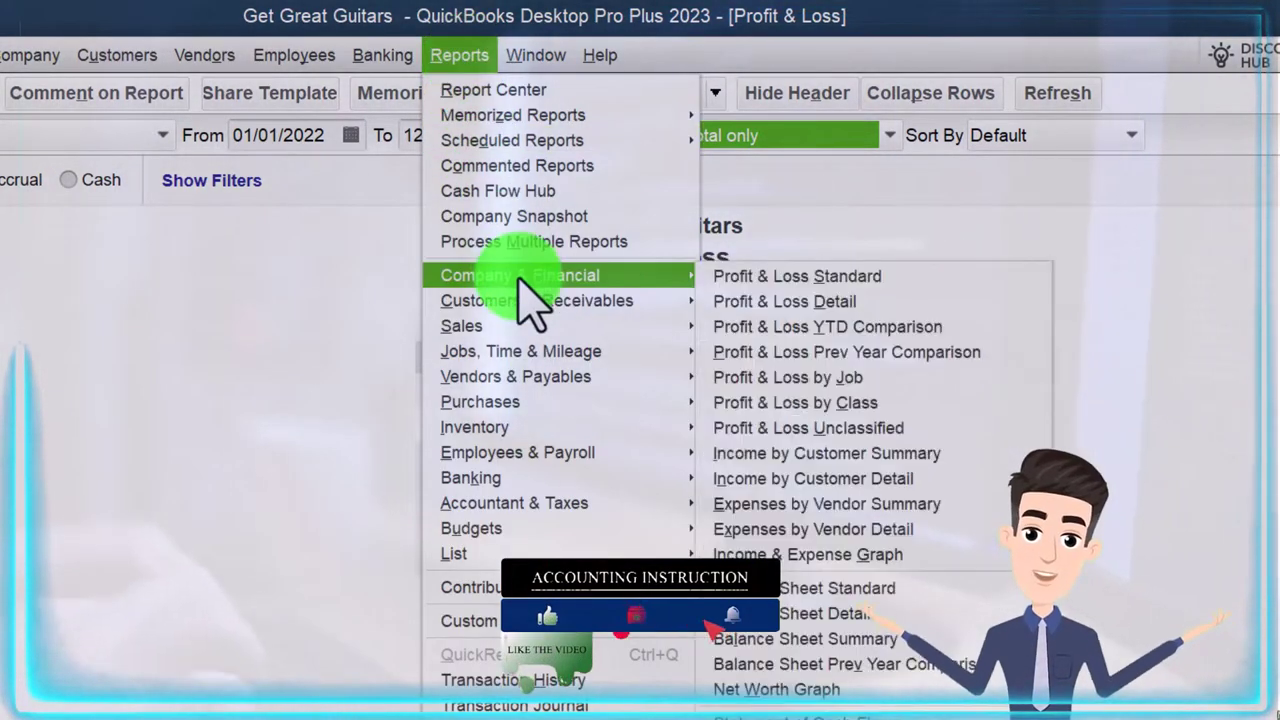
pyautogui.click(797, 589)
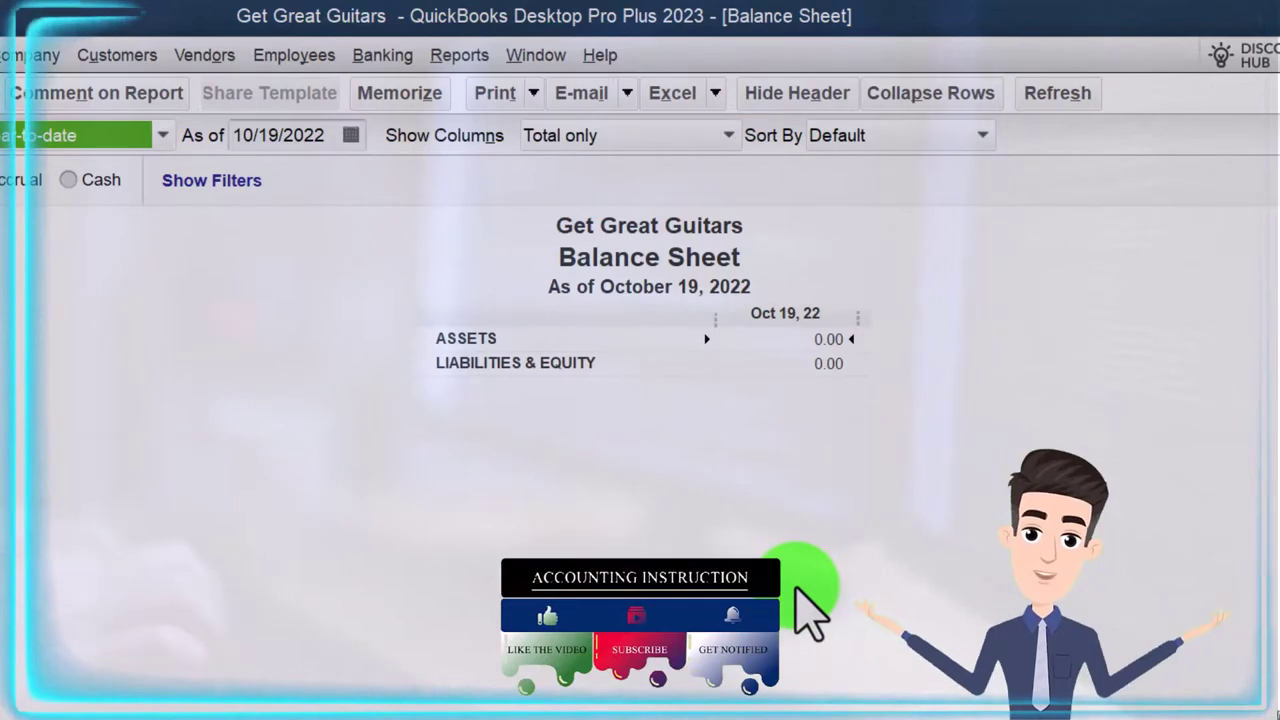
pyautogui.click(114, 100)
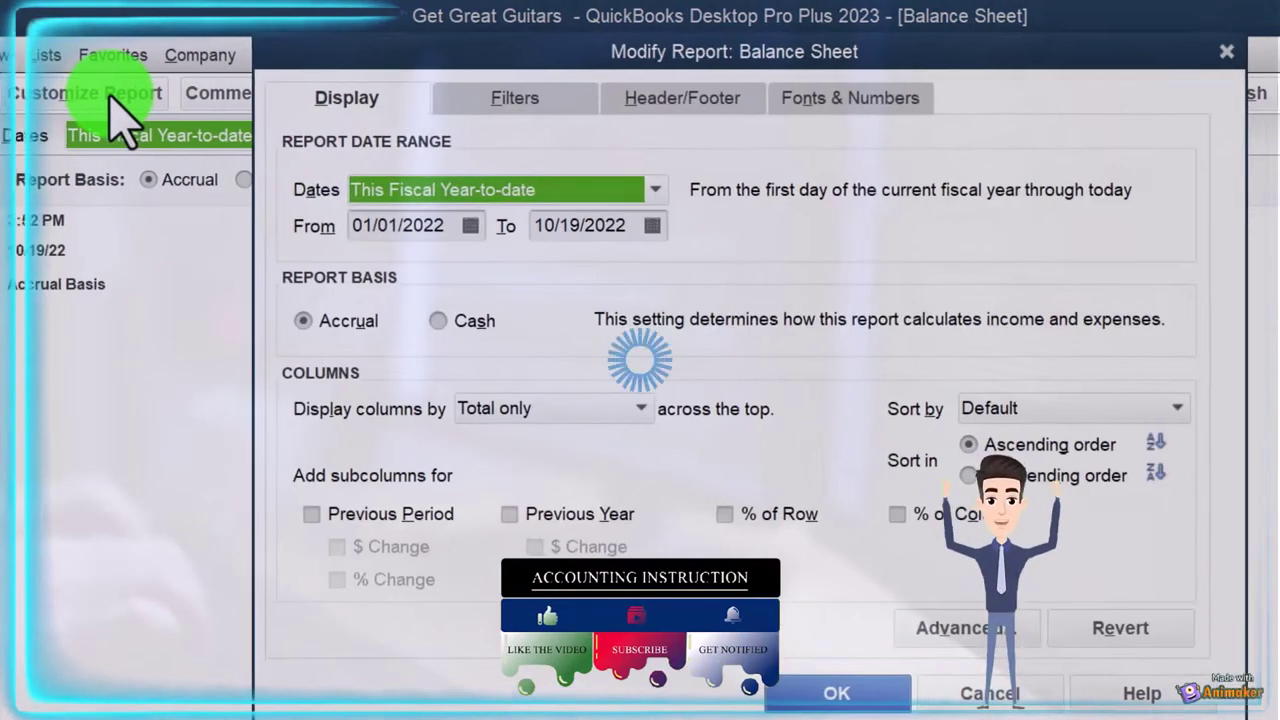
pyautogui.press('Tab')
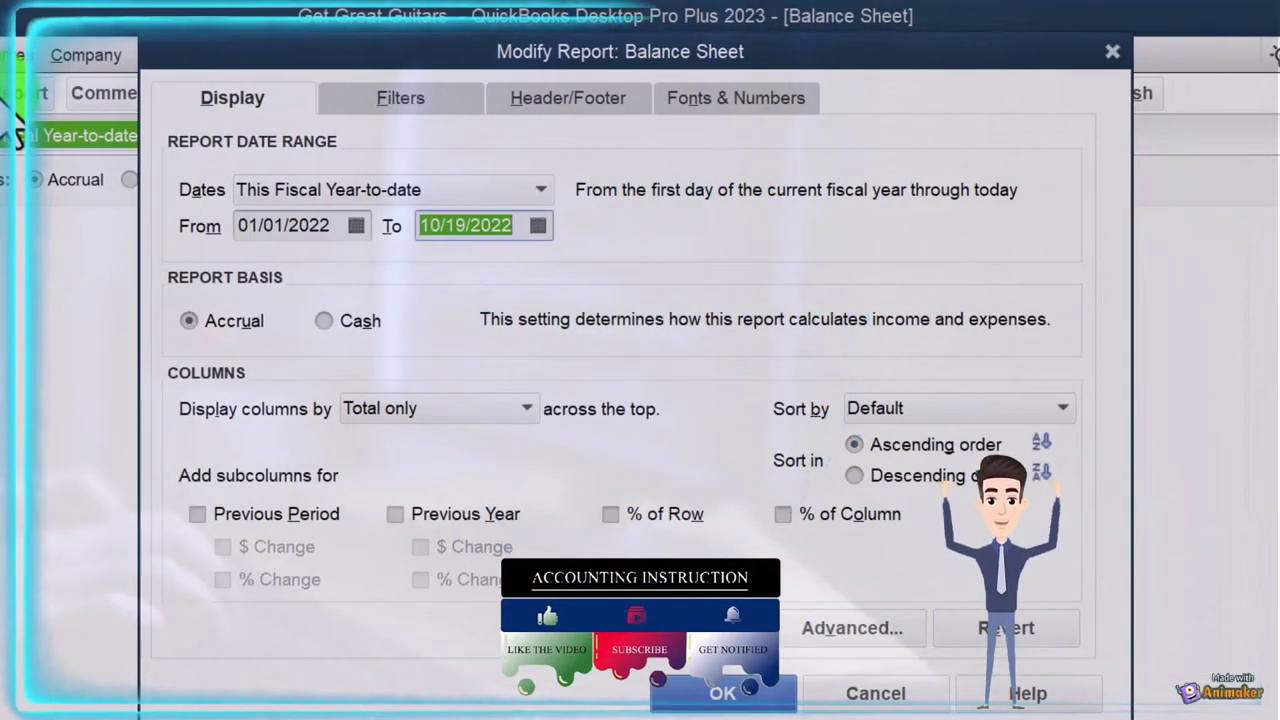
pyautogui.write('12/31/2022')
pyautogui.press('Tab')
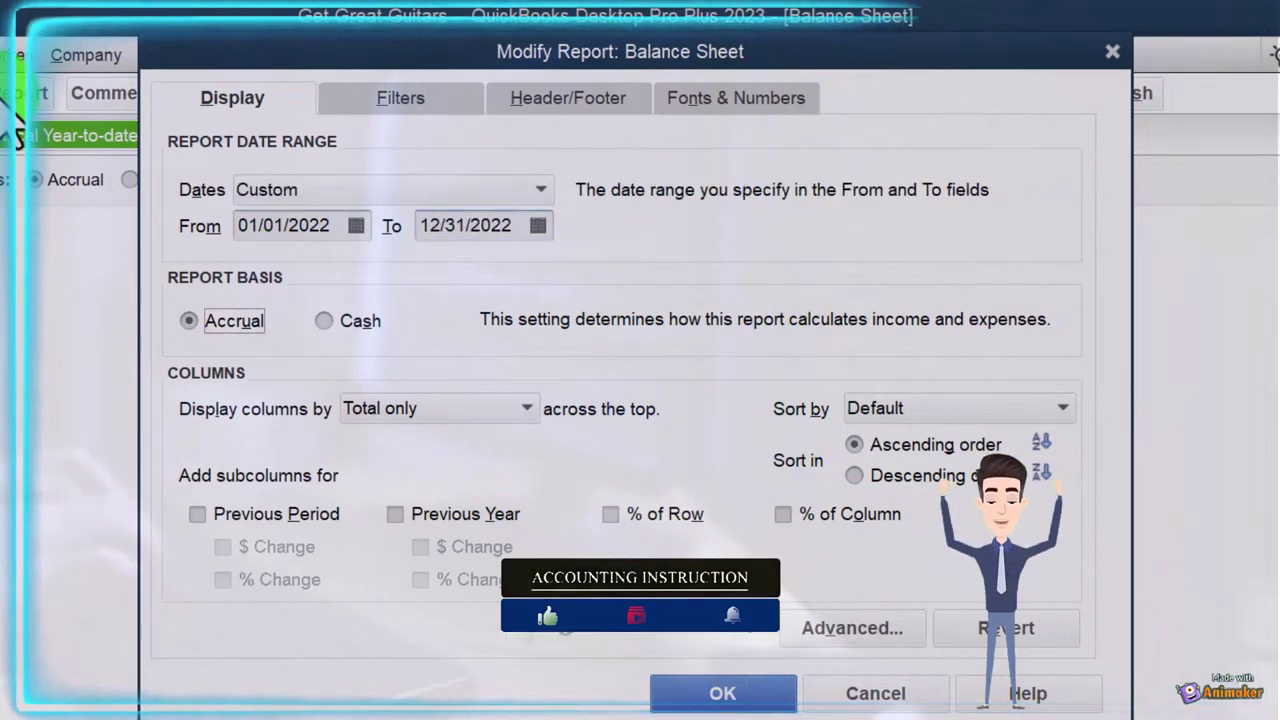
# Step: Change the Balance Sheet column label font to 12-point Arial Bold
pyautogui.click(752, 100)
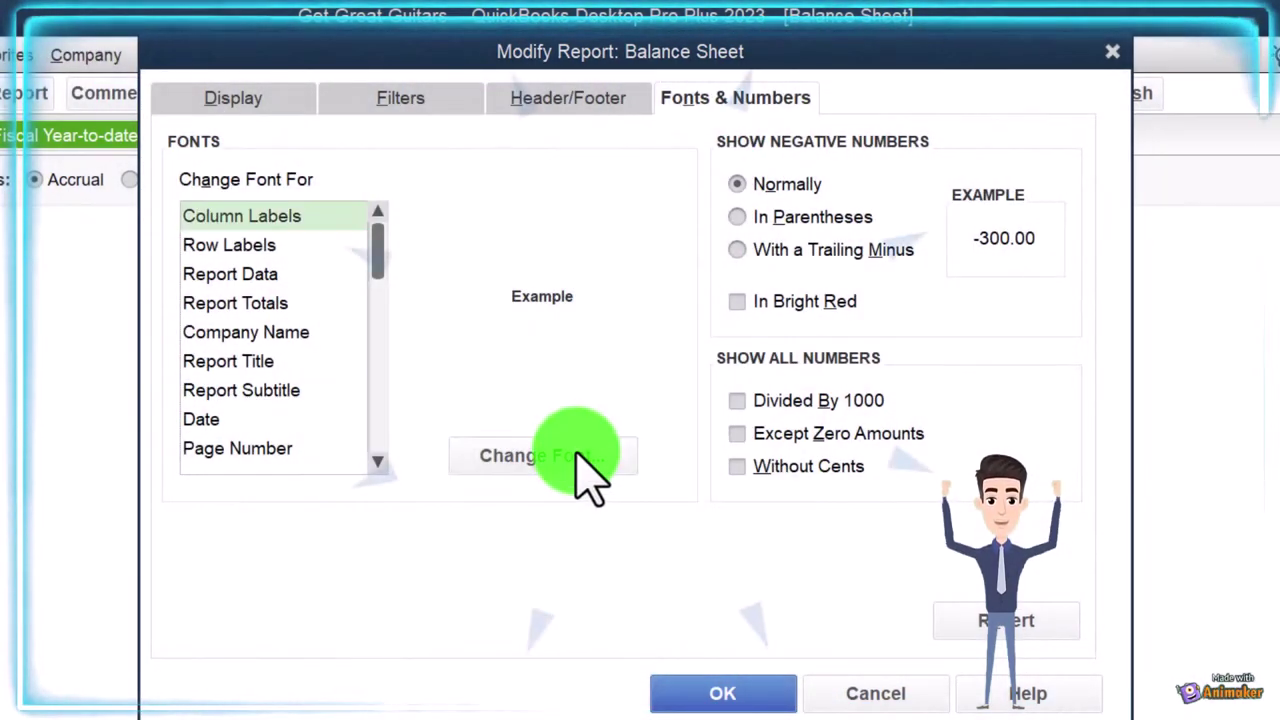
pyautogui.click(576, 455)
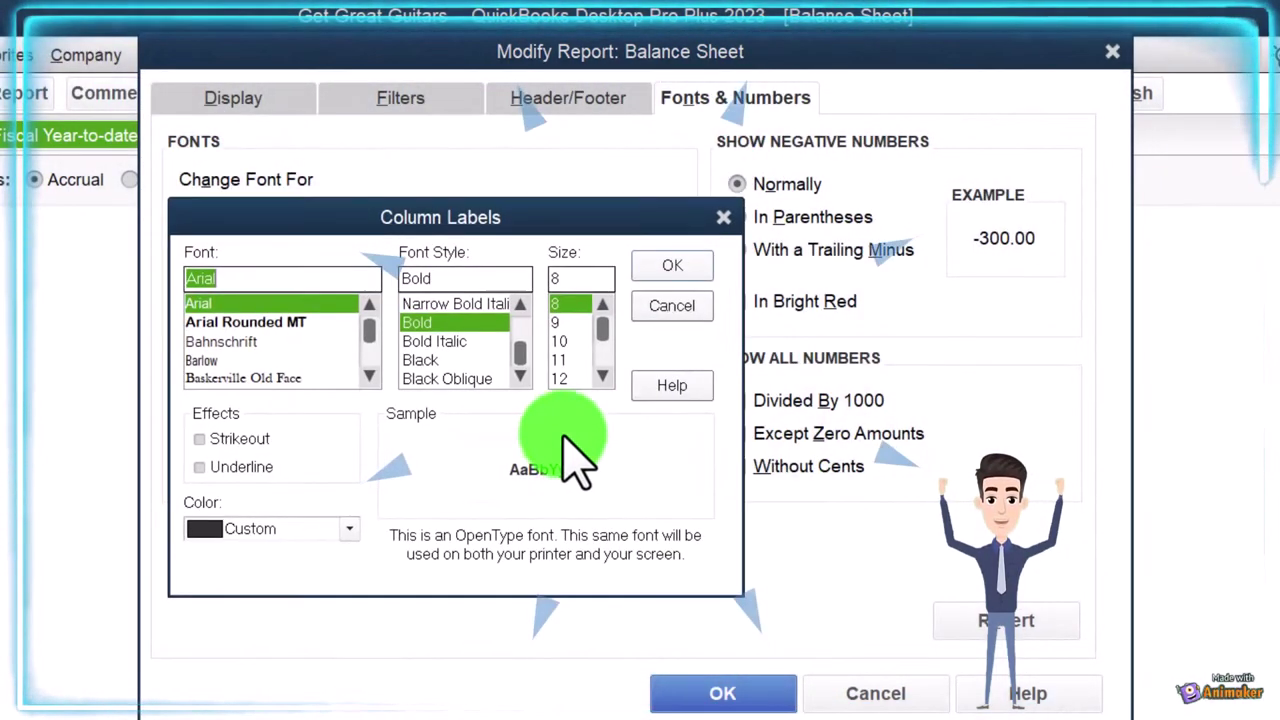
pyautogui.click(674, 268)
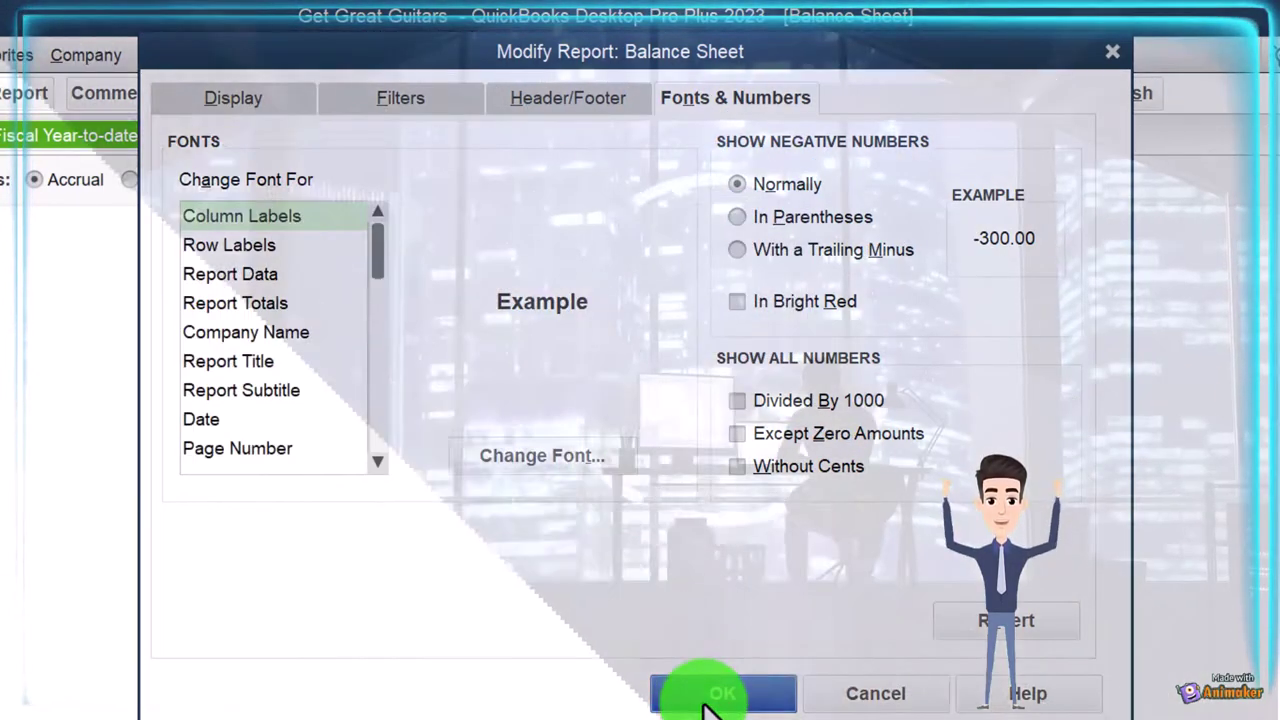
pyautogui.click(712, 693)
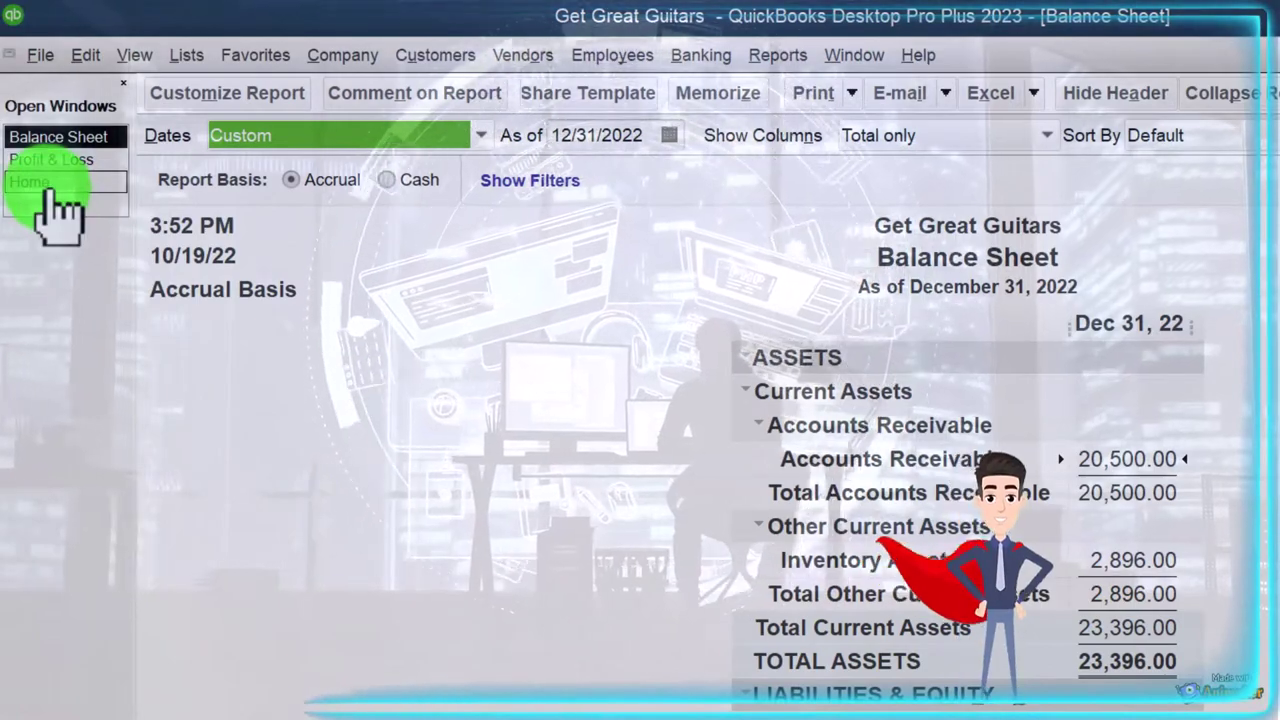
# Step: Return to the QuickBooks Home page
pyautogui.click(45, 185)
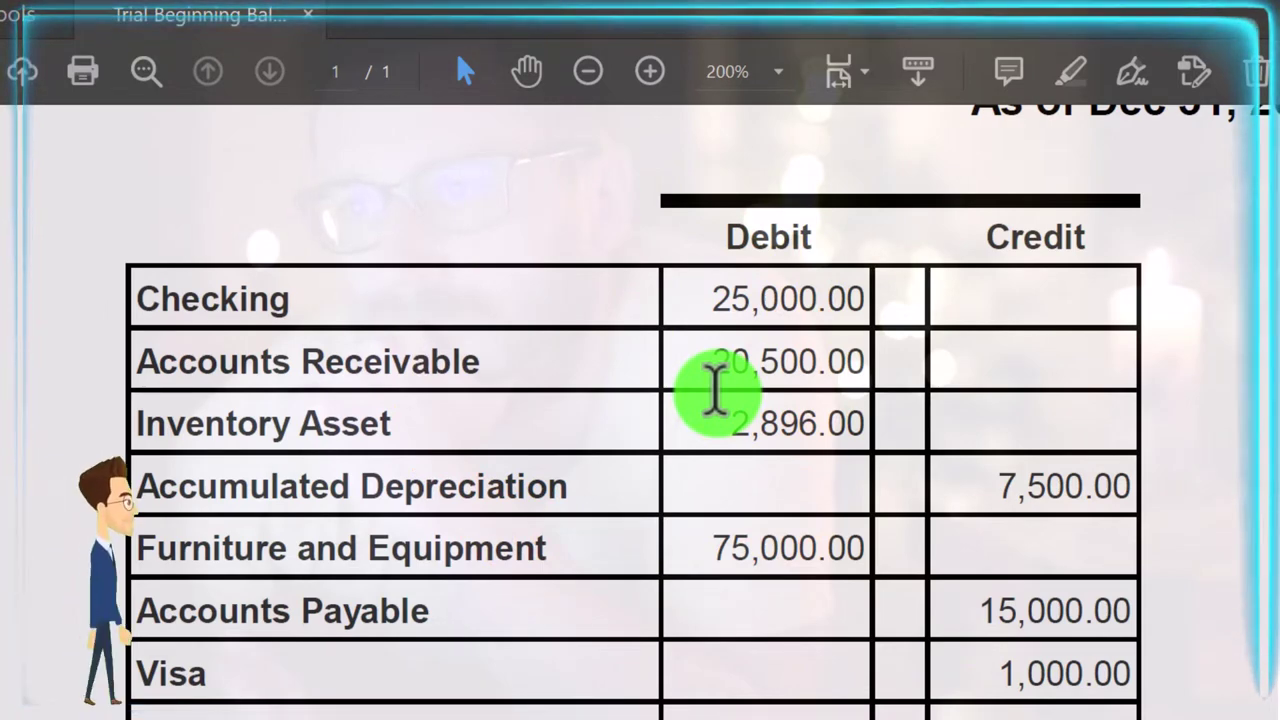
# Step: Scroll the trial balance PDF to review the 15,000.00 Accounts Payable credit
pyautogui.scroll(-3, 716, 385)
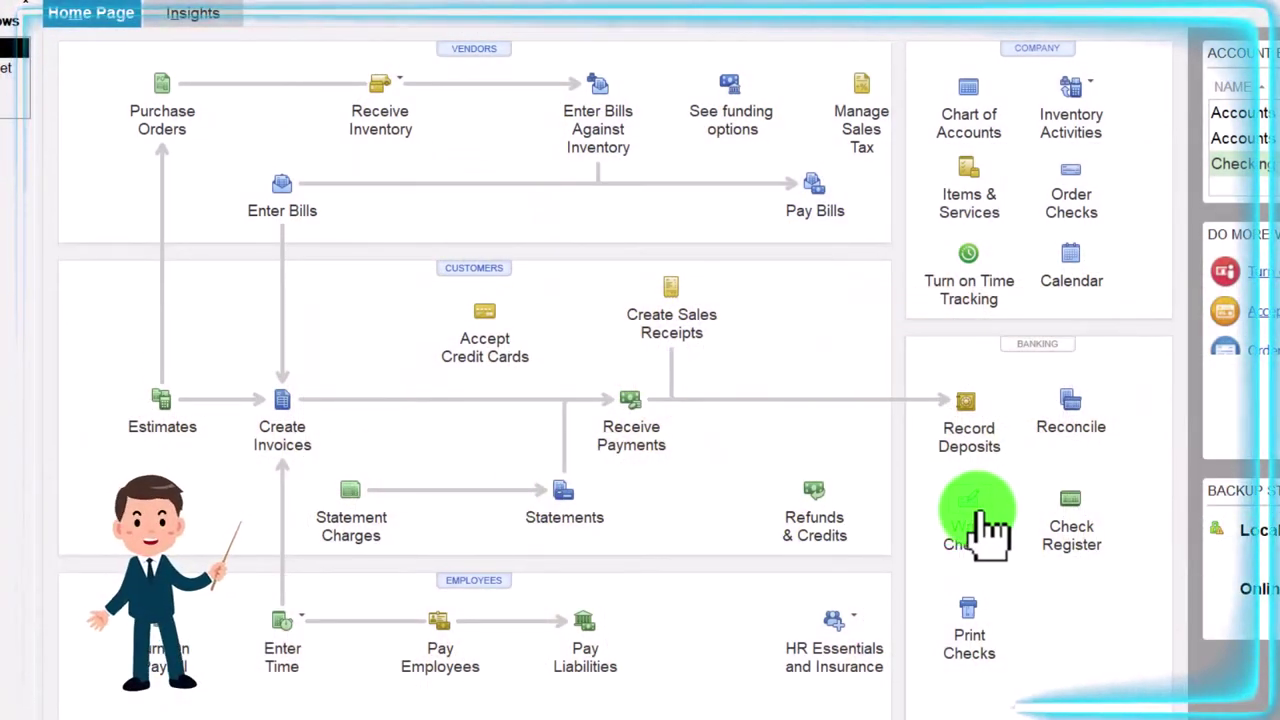
# Step: Open a blank check on Checking 5434, cancelling the new payee prompt to leave Pay To empty
pyautogui.click(985, 525)
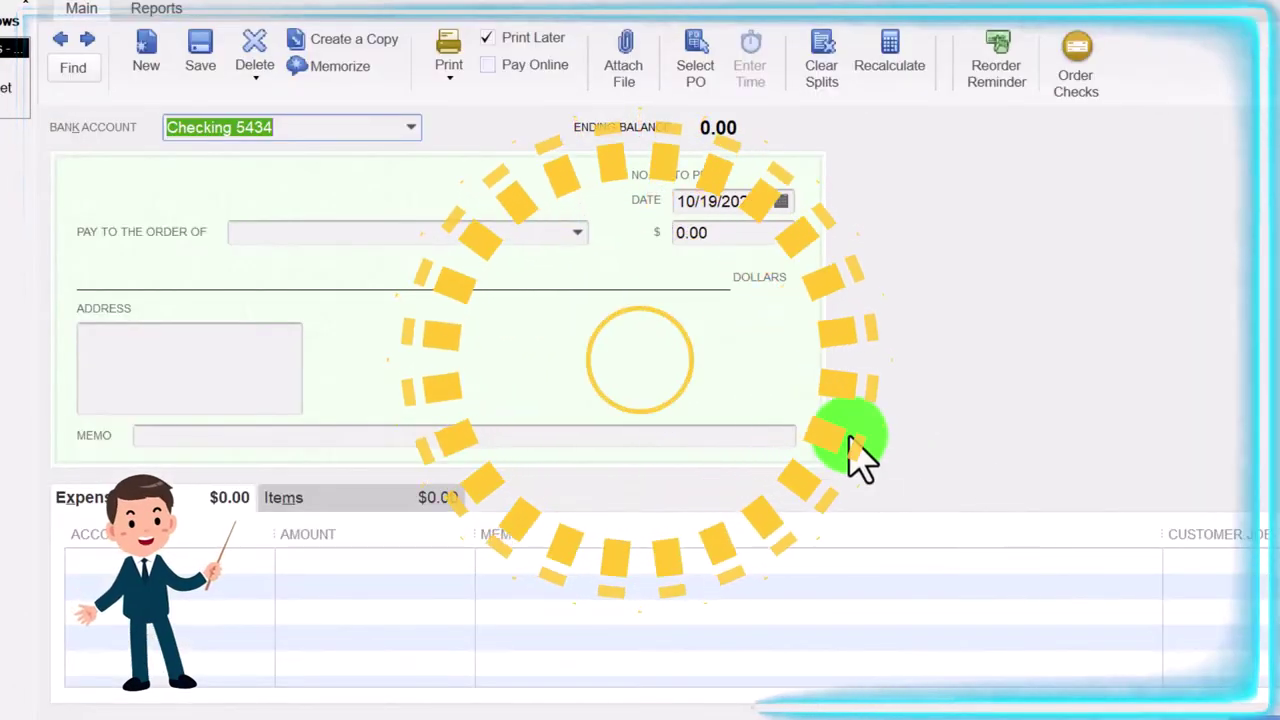
pyautogui.click(572, 236)
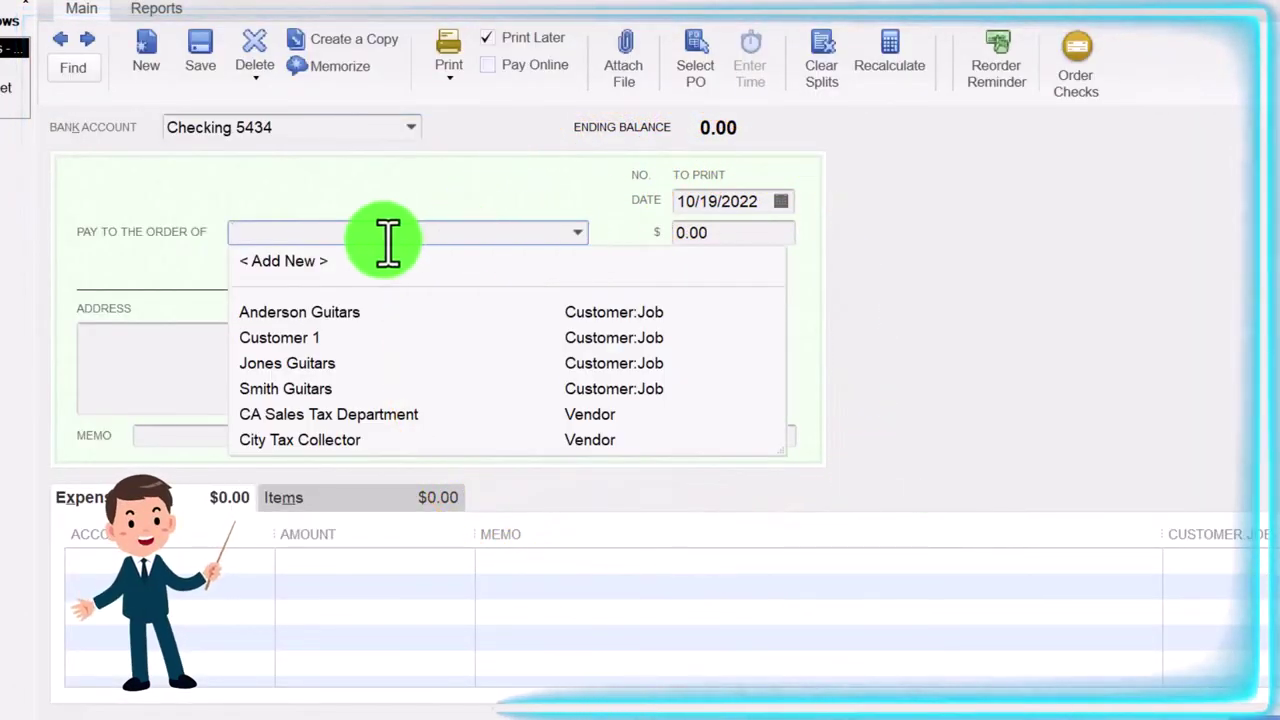
pyautogui.click(278, 261)
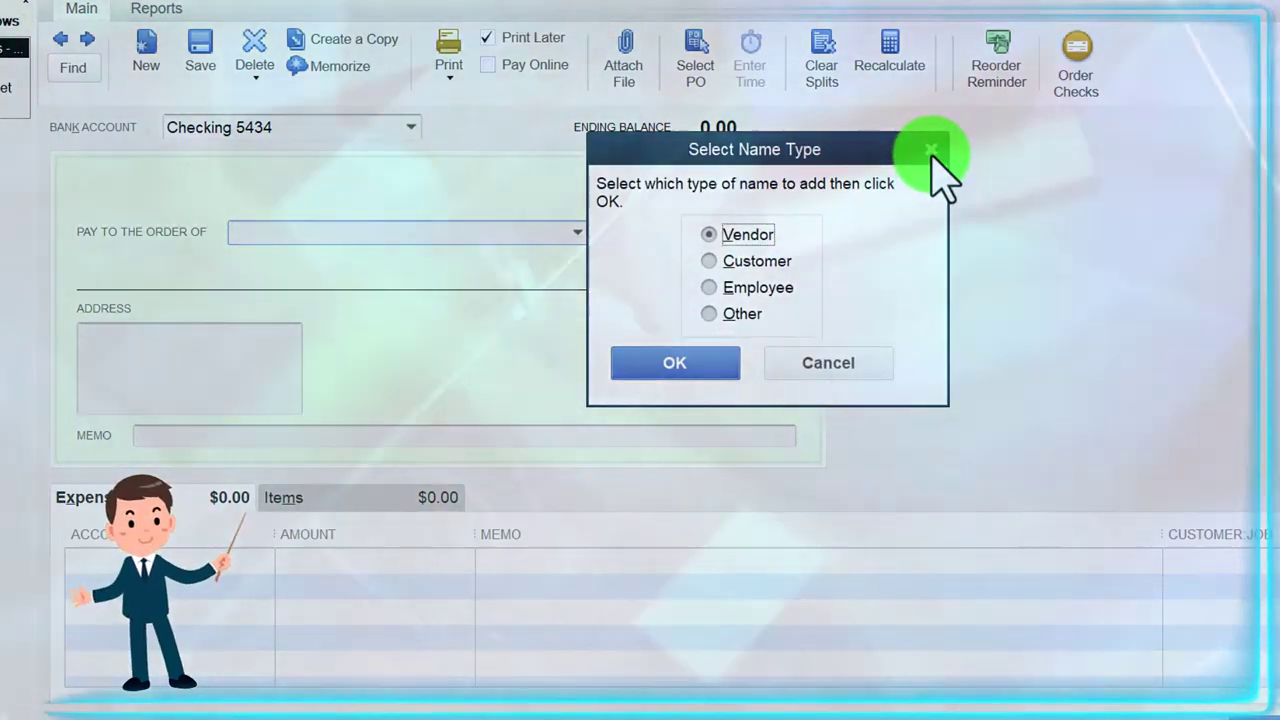
pyautogui.click(931, 152)
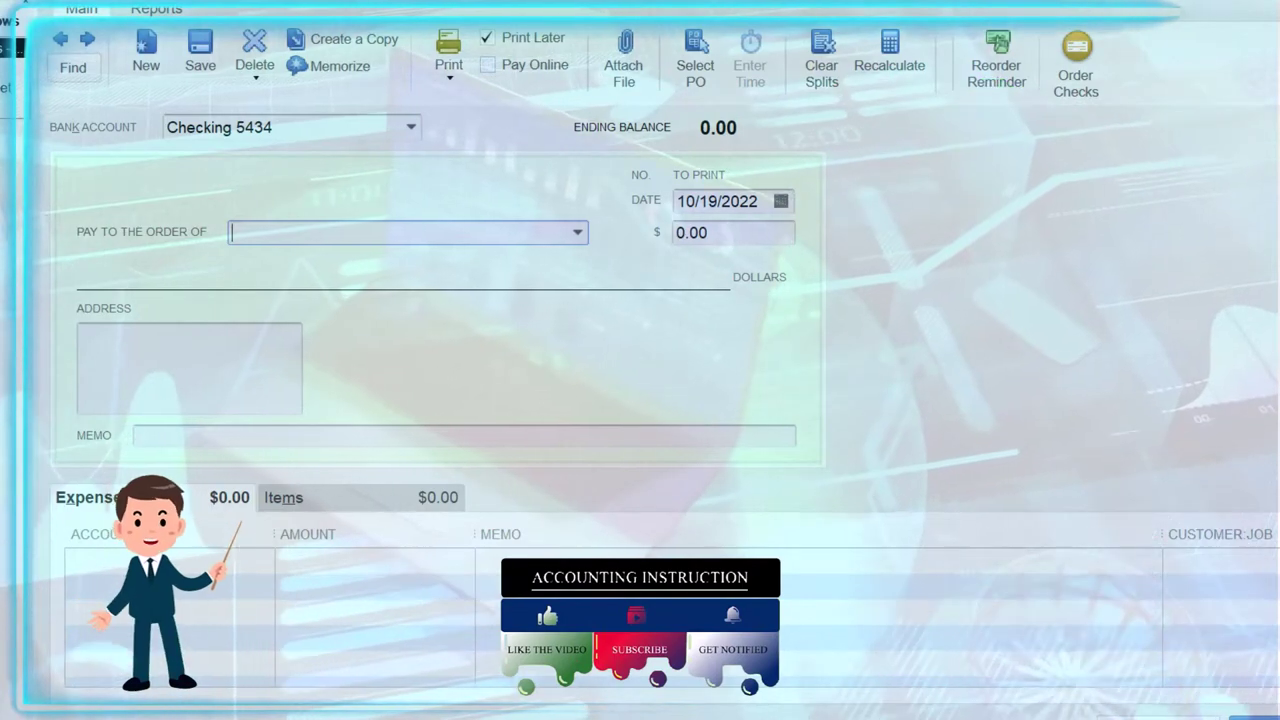
# Step: Close the Write Checks form without saving
pyautogui.press('Escape')
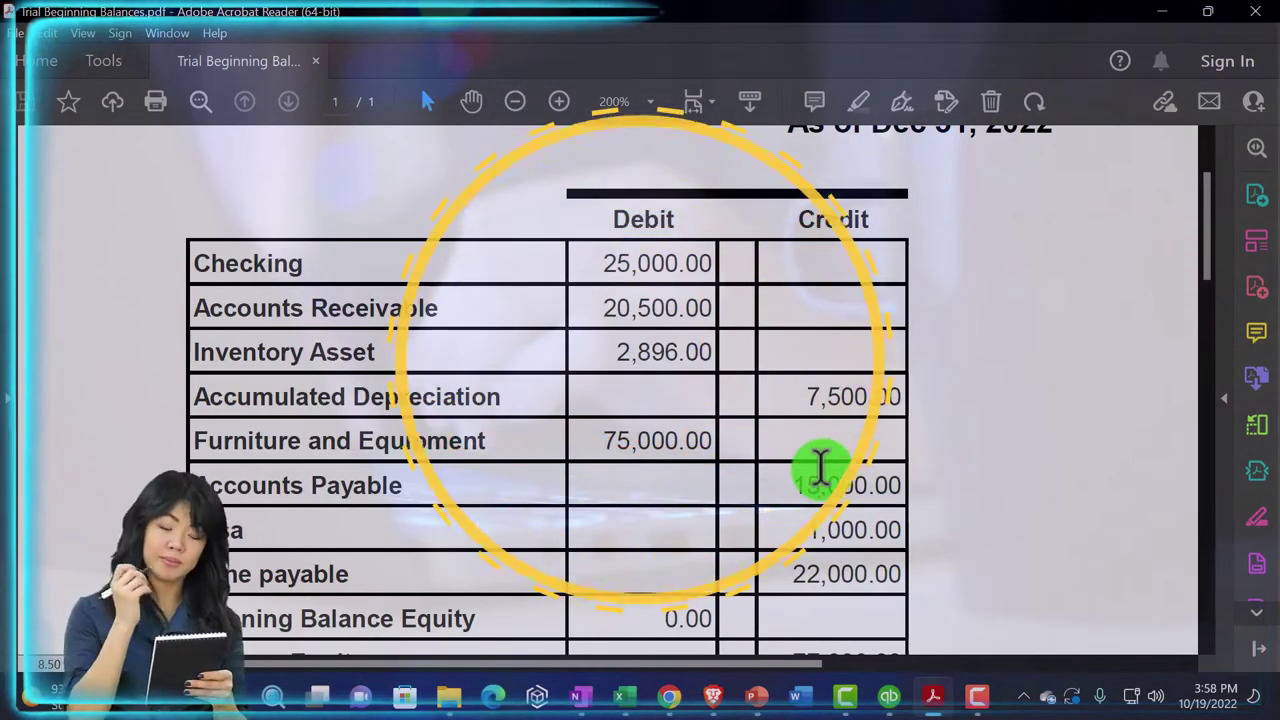
pyautogui.scroll(1, 805, 370)
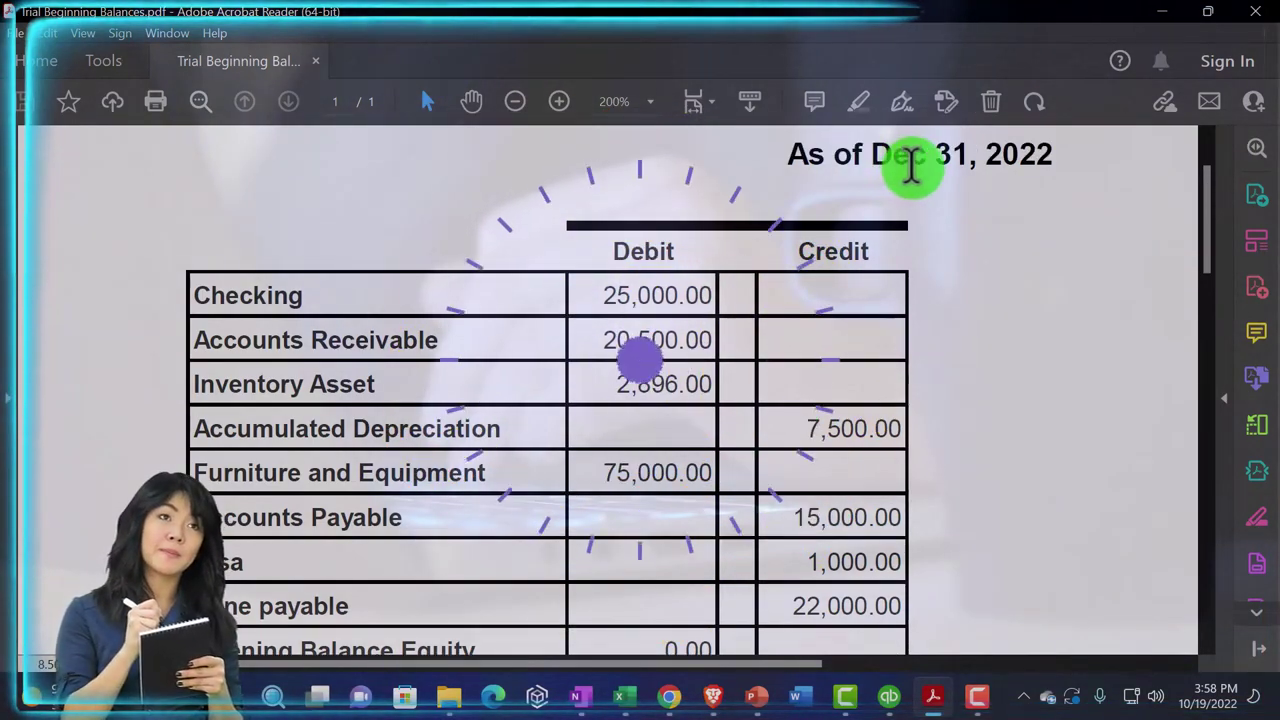
pyautogui.scroll(-1, 912, 168)
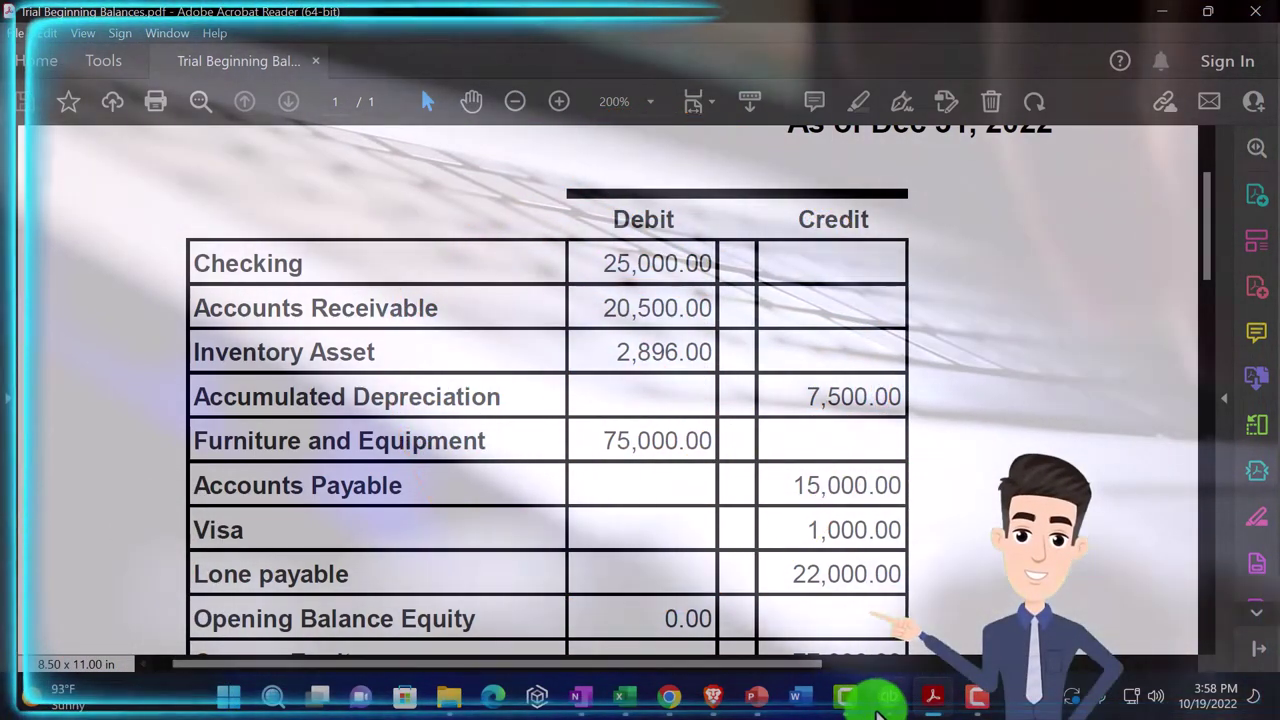
pyautogui.click(889, 697)
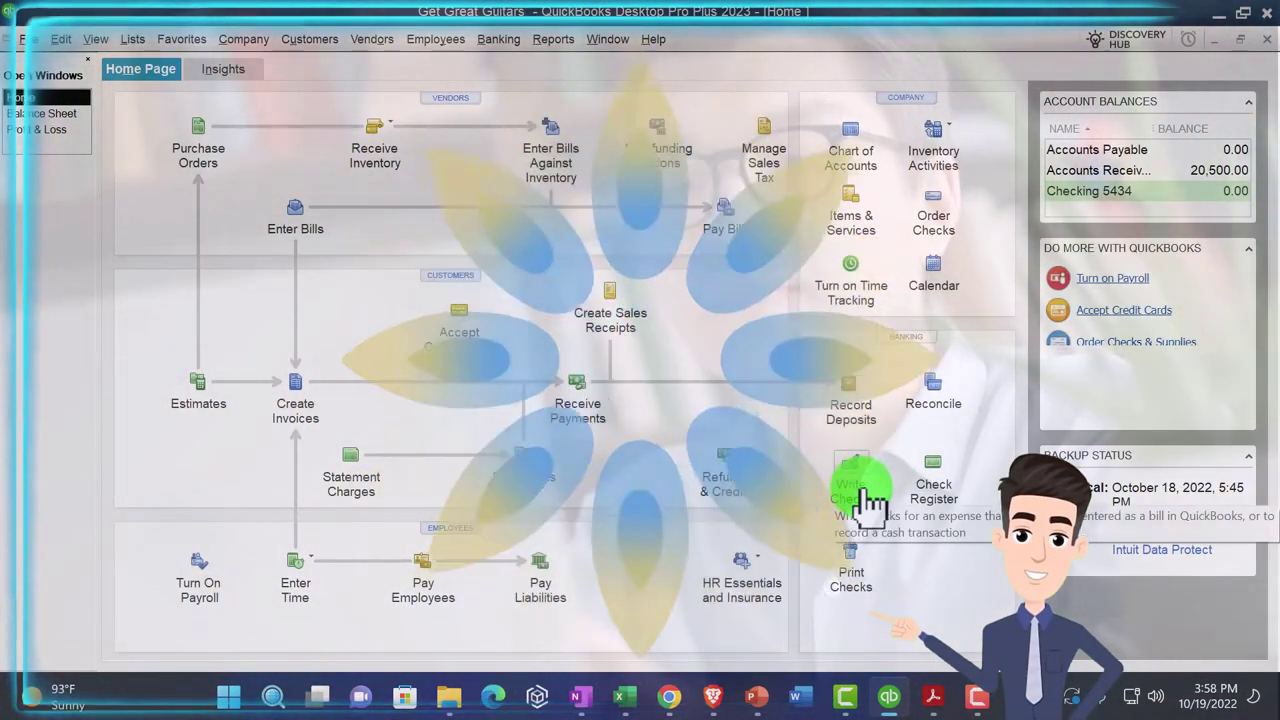
pyautogui.click(932, 700)
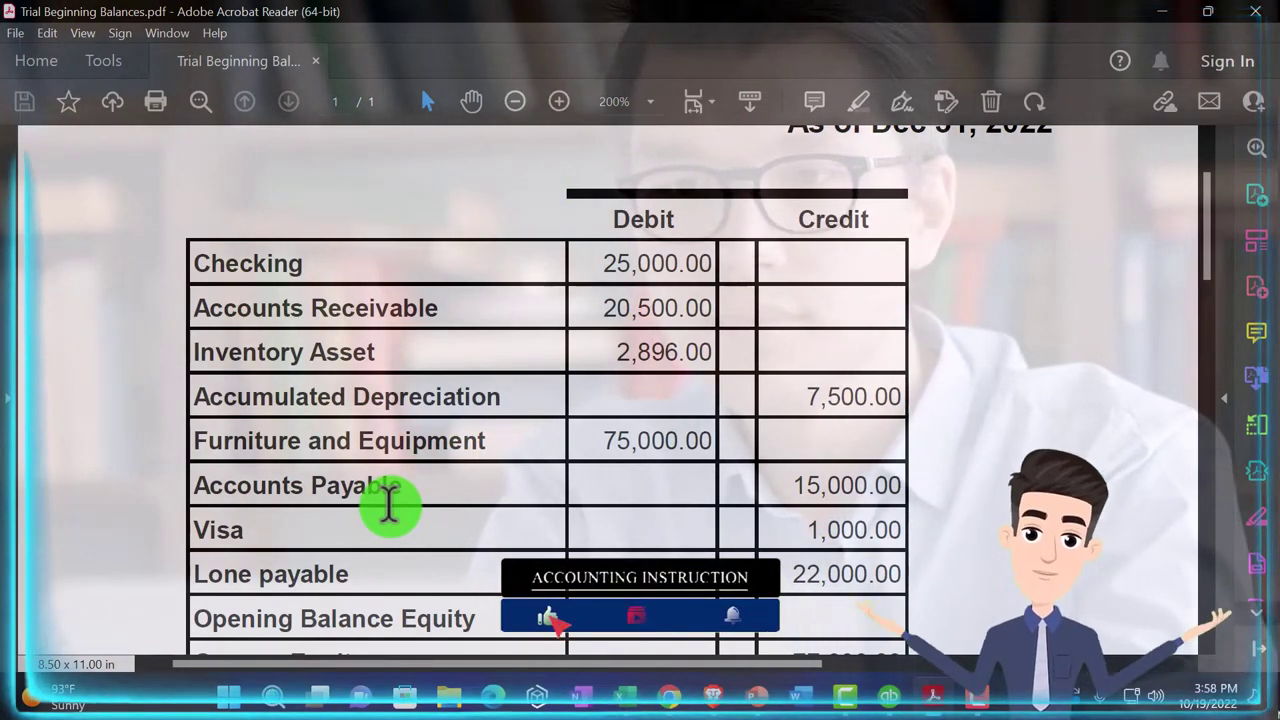
pyautogui.scroll(-1, 392, 510)
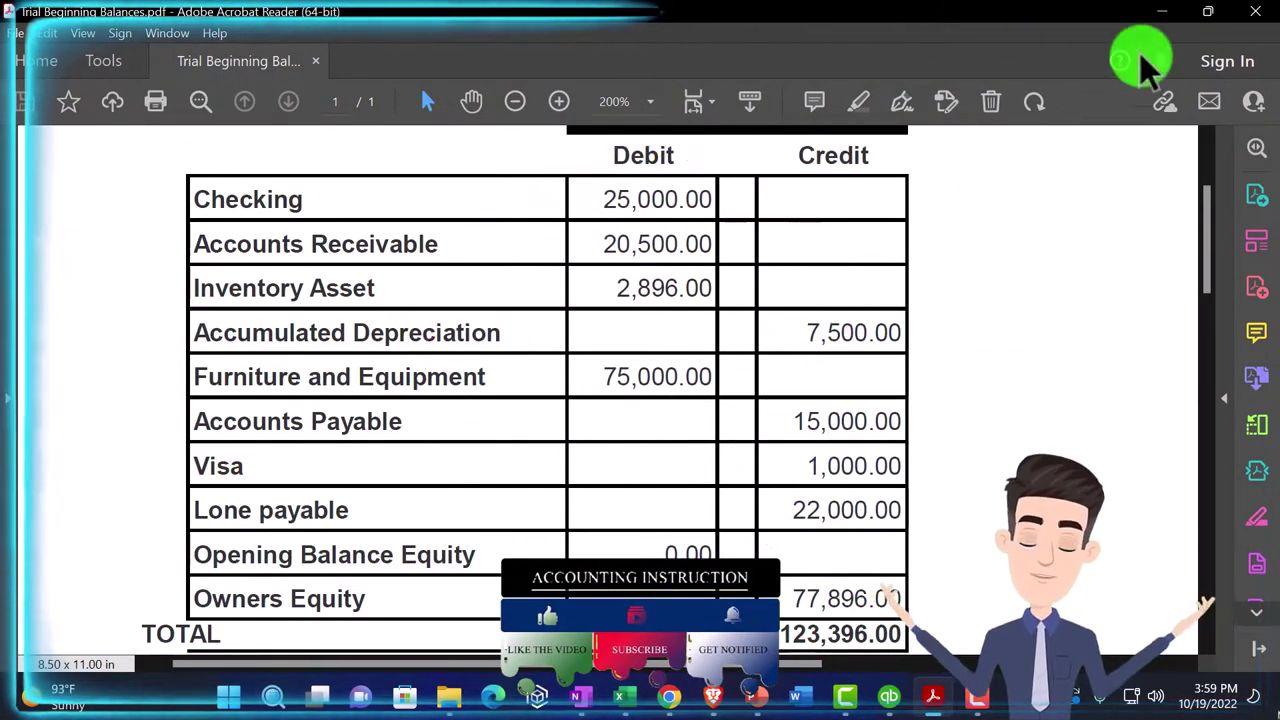
# Step: Open the Vendor Center and widen its Name column and vendor list pane
pyautogui.click(1172, 12)
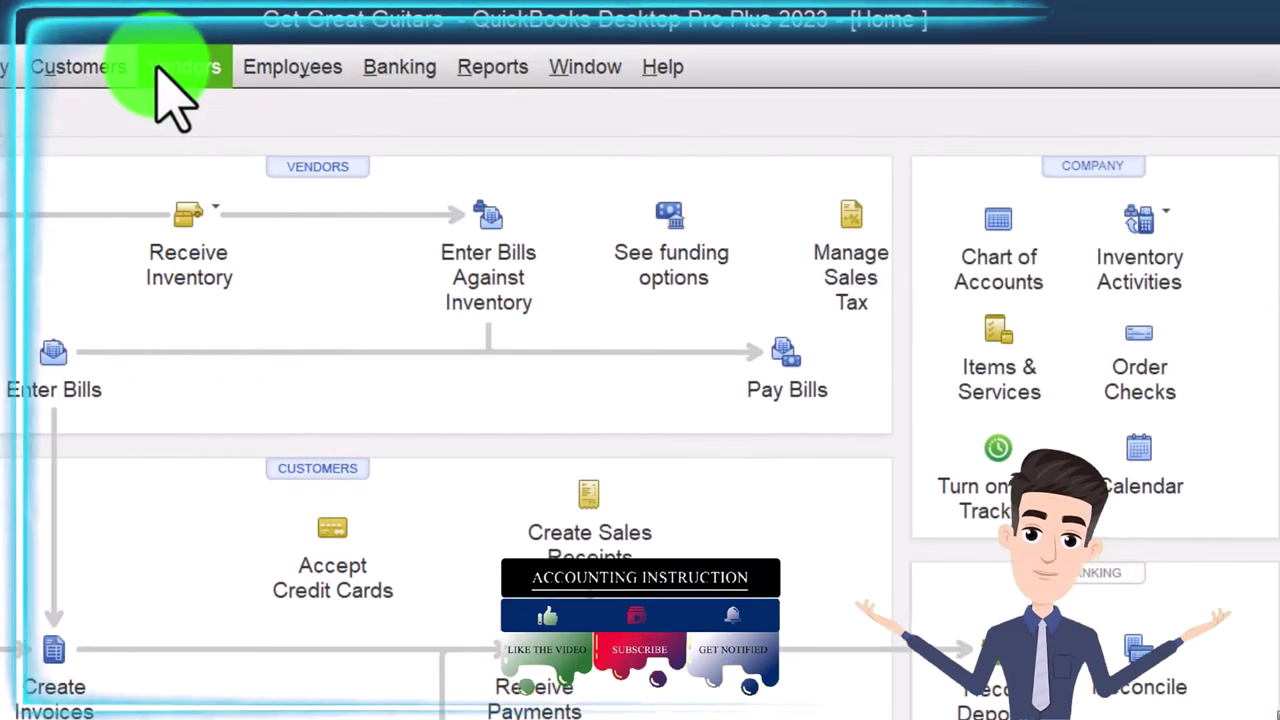
pyautogui.click(240, 58)
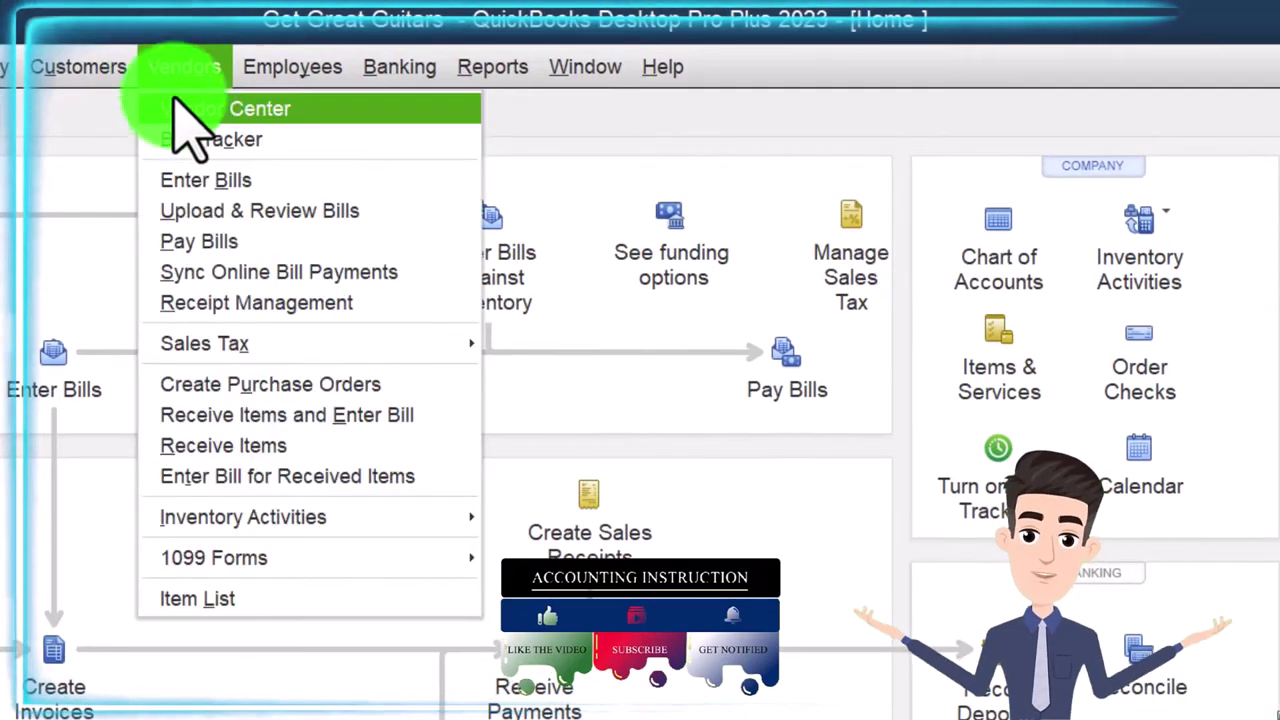
pyautogui.click(190, 110)
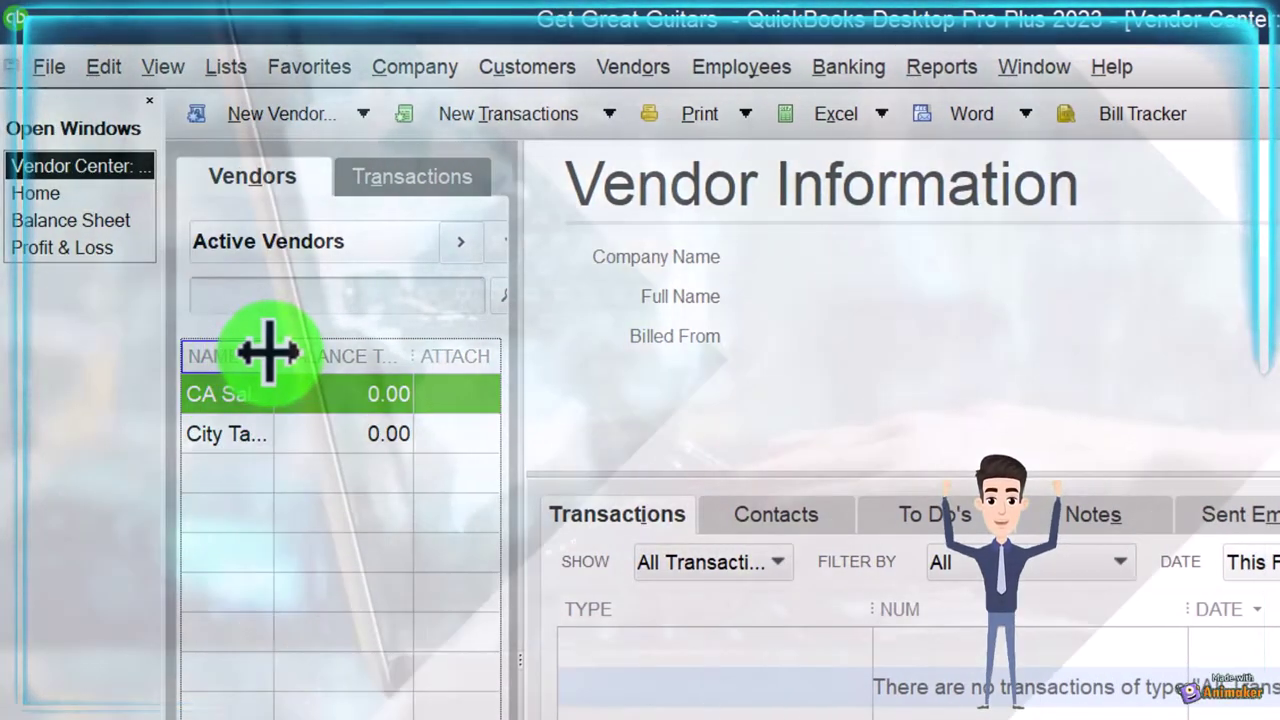
pyautogui.moveTo(257, 356); pyautogui.dragTo(289, 358)
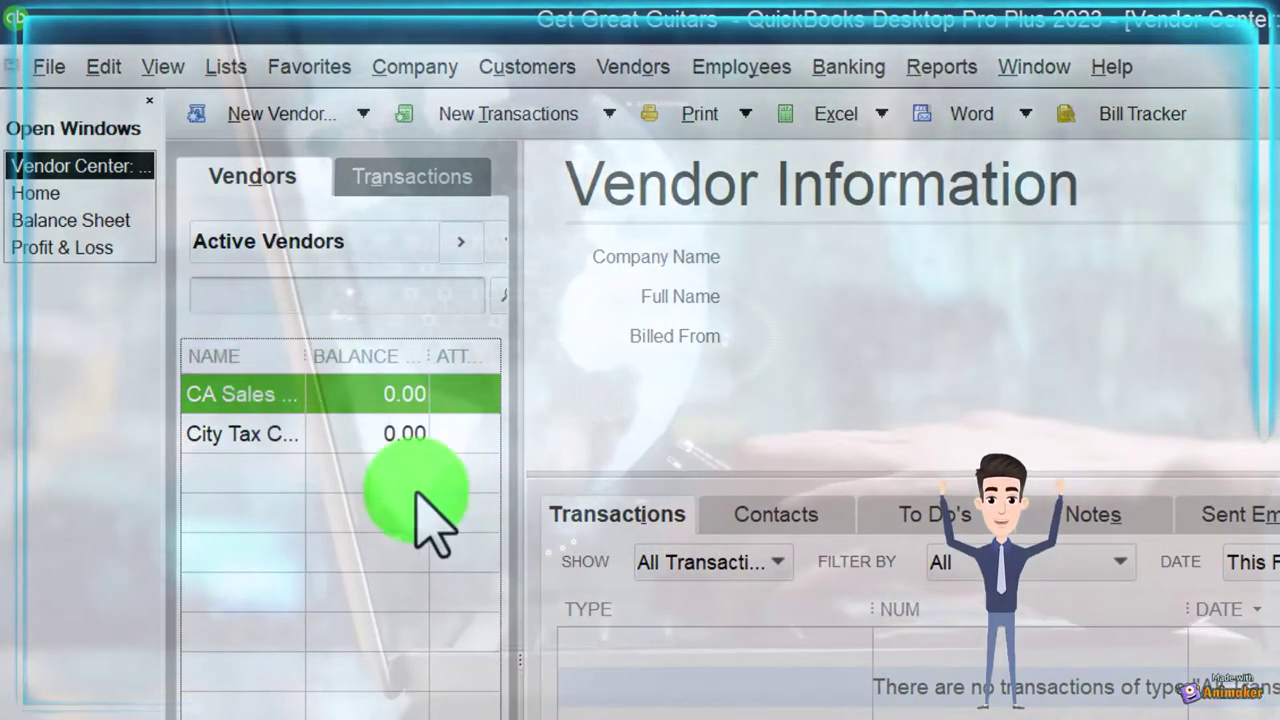
pyautogui.moveTo(524, 670); pyautogui.dragTo(595, 662)
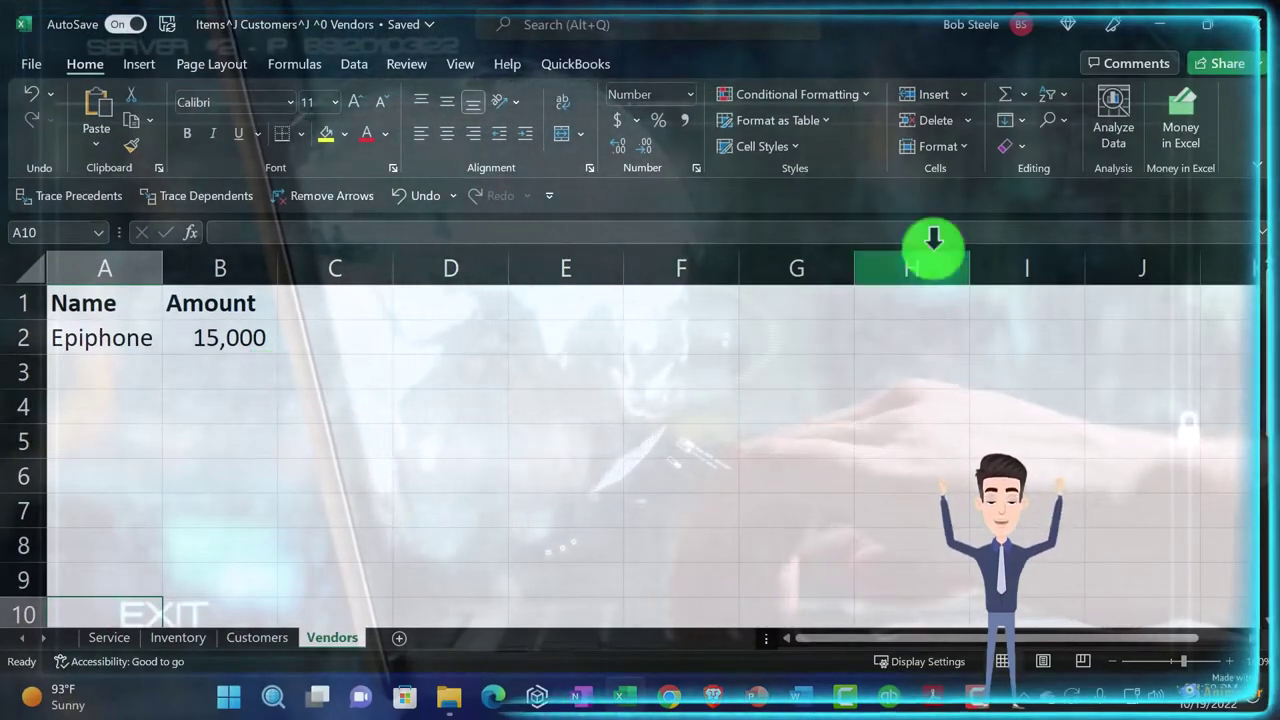
pyautogui.click(1157, 26)
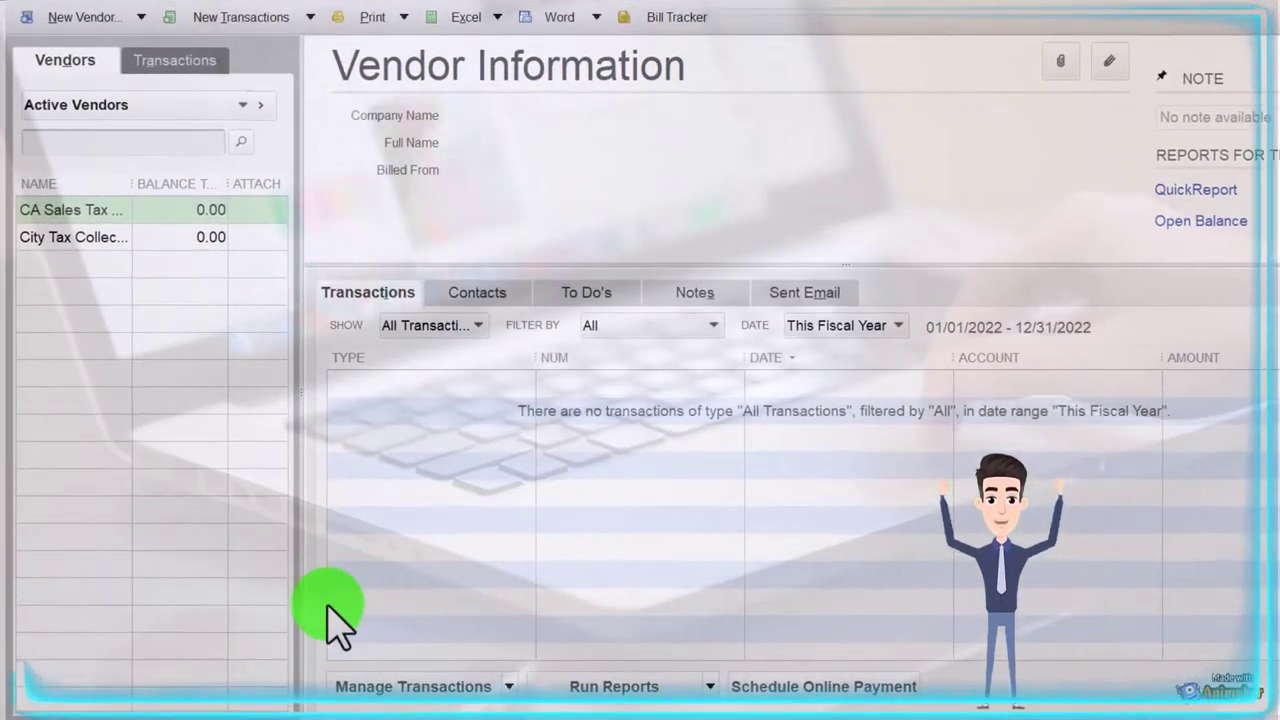
pyautogui.click(139, 20)
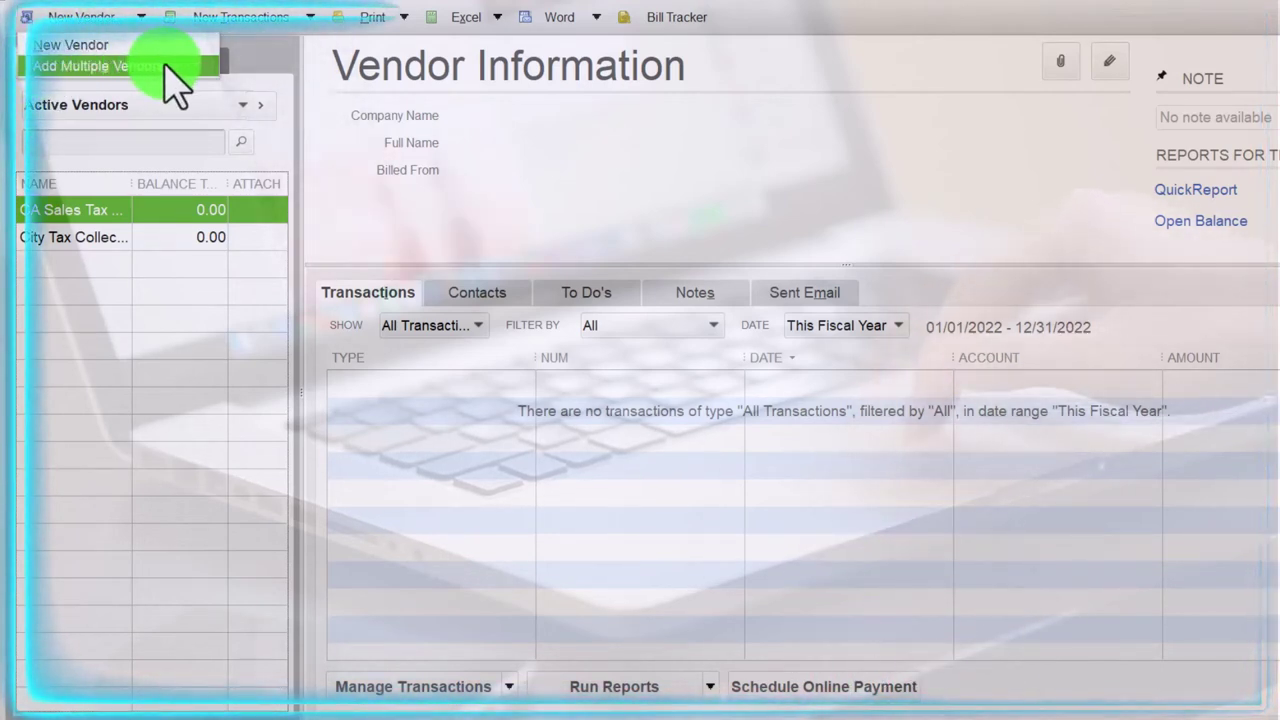
pyautogui.click(168, 66)
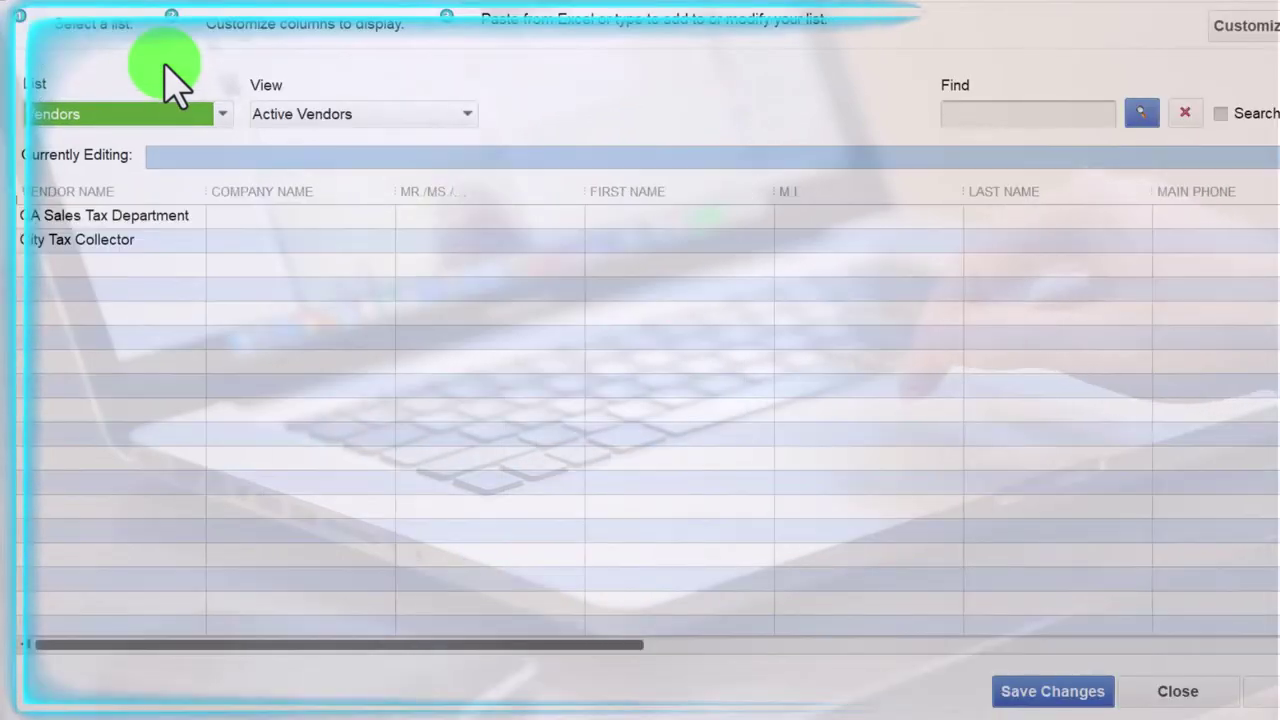
pyautogui.click(222, 112)
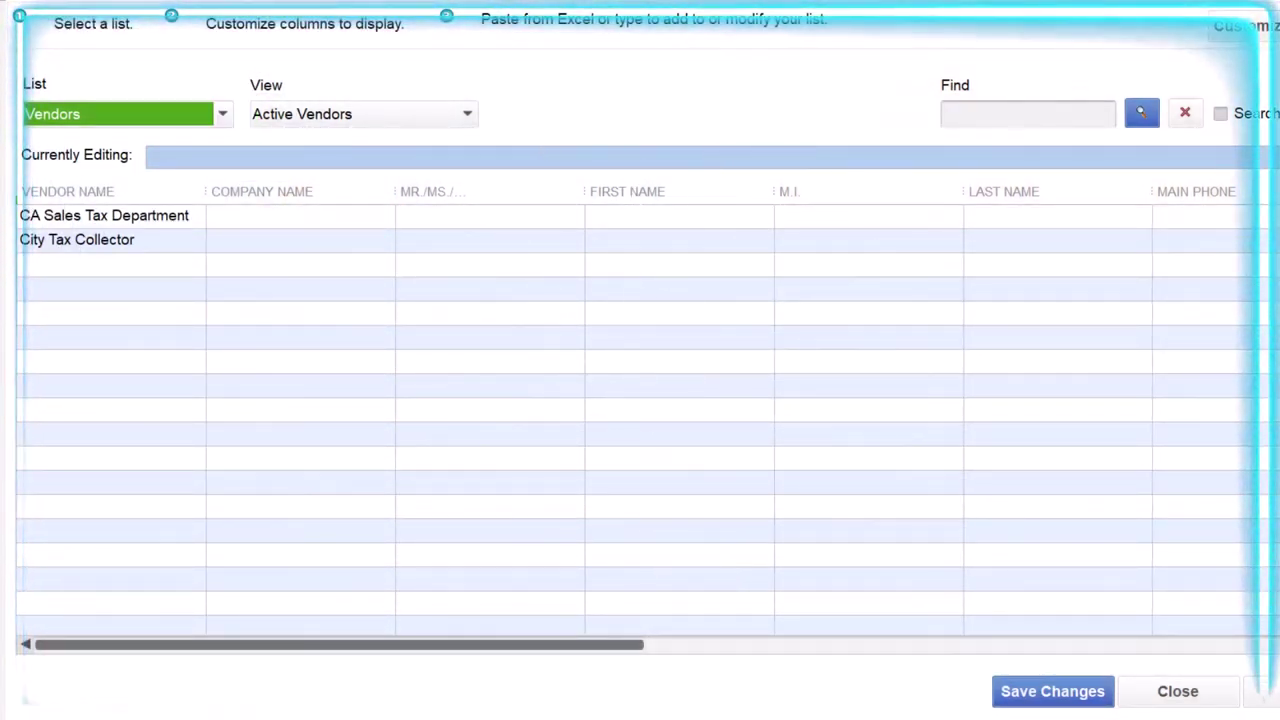
pyautogui.click(1245, 30)
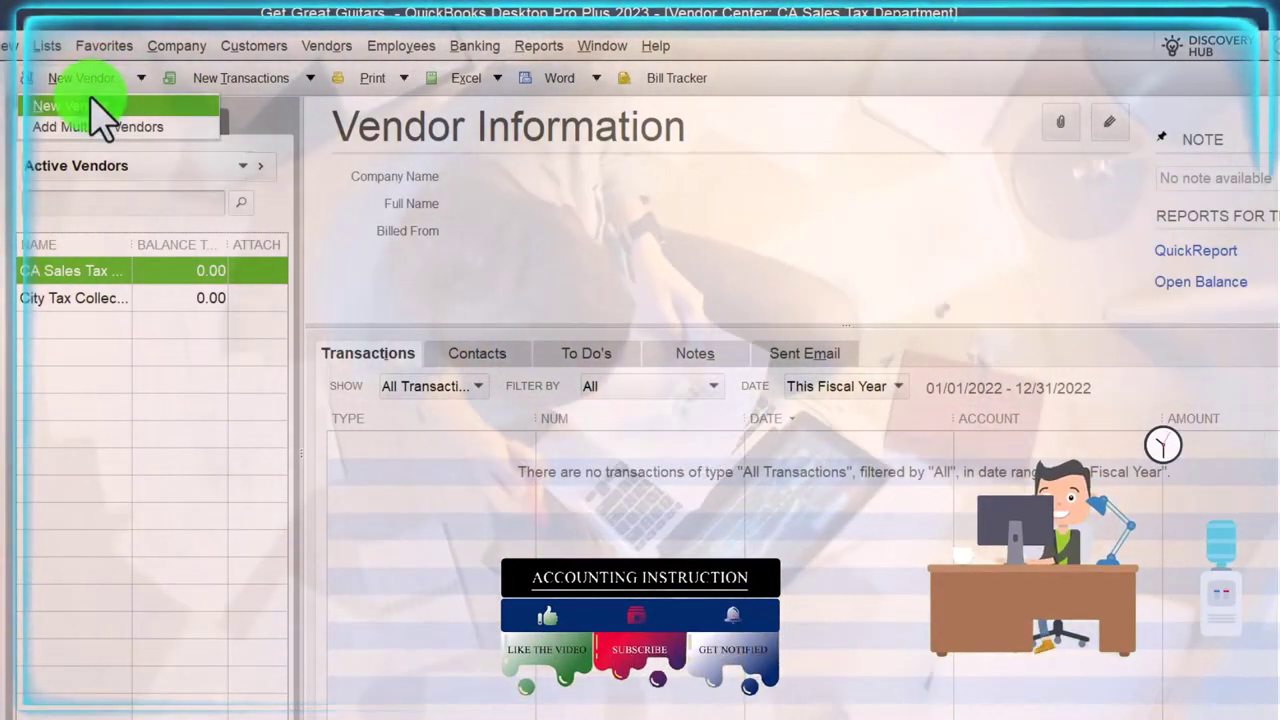
# Step: Start a new vendor and copy the name Epiphone from Excel cell A2
pyautogui.click(100, 105)
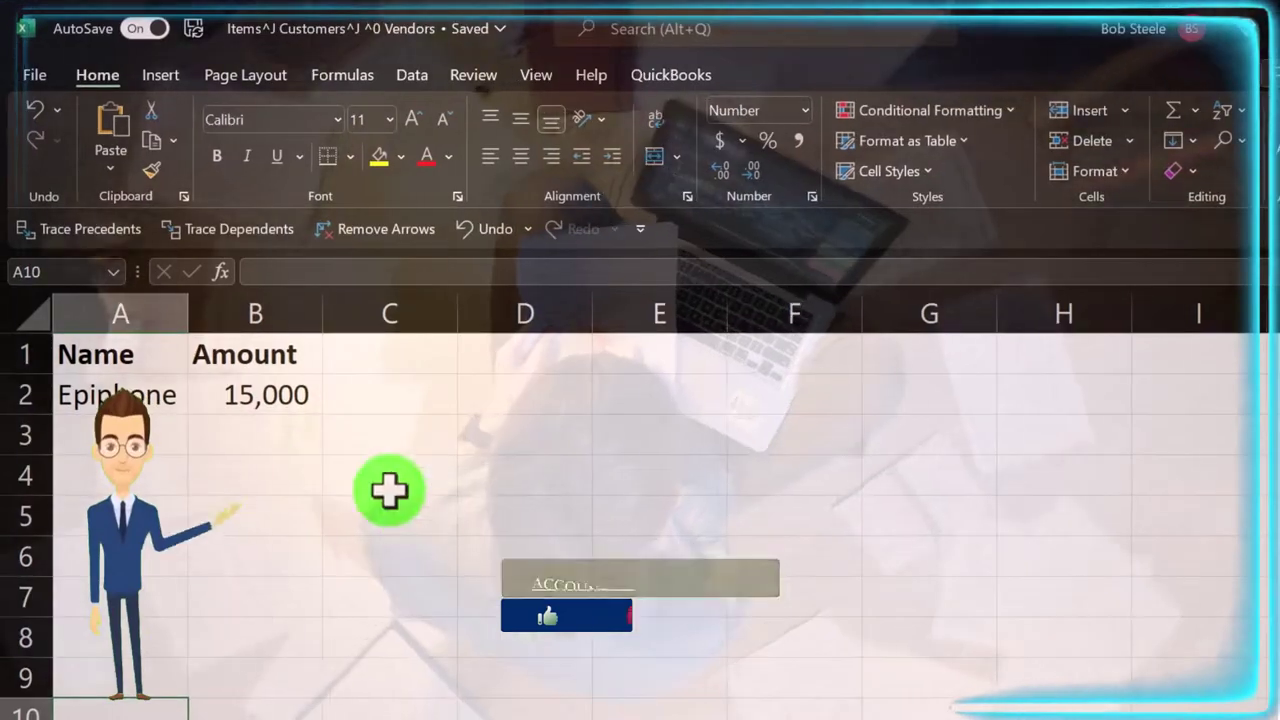
pyautogui.click(138, 398)
pyautogui.doubleClick(160, 395)
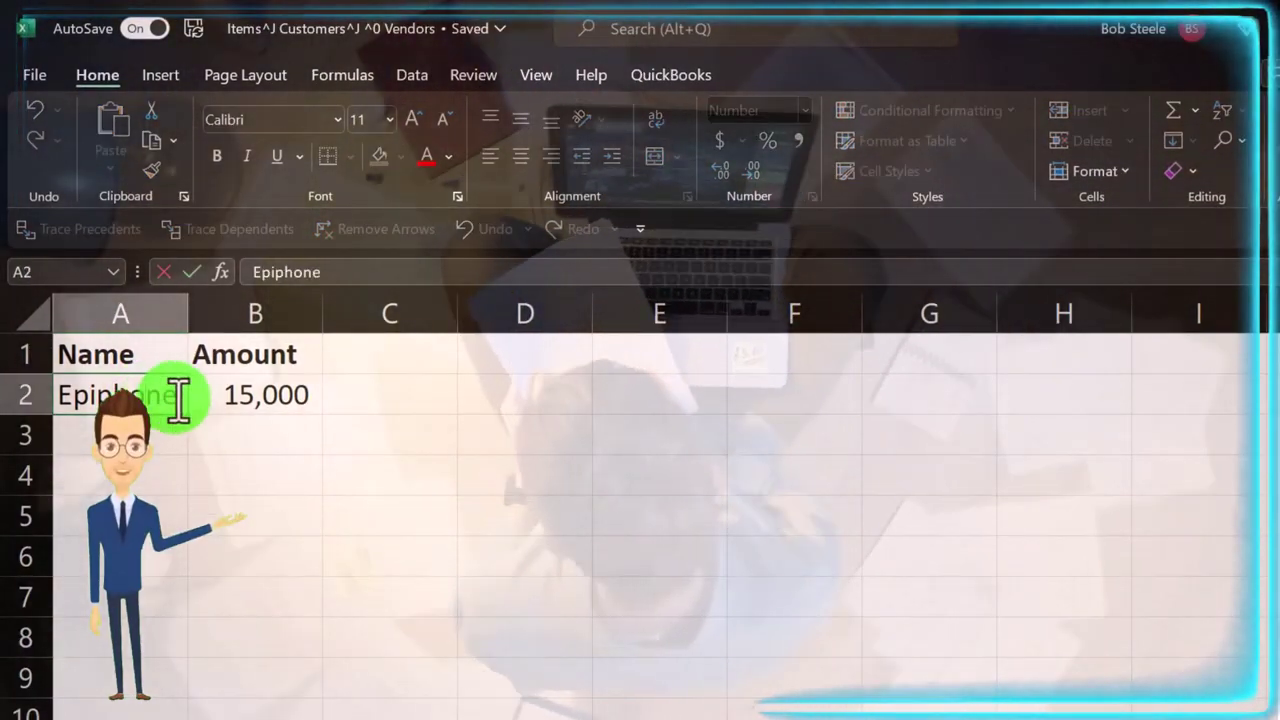
pyautogui.moveTo(177, 394); pyautogui.dragTo(63, 397)
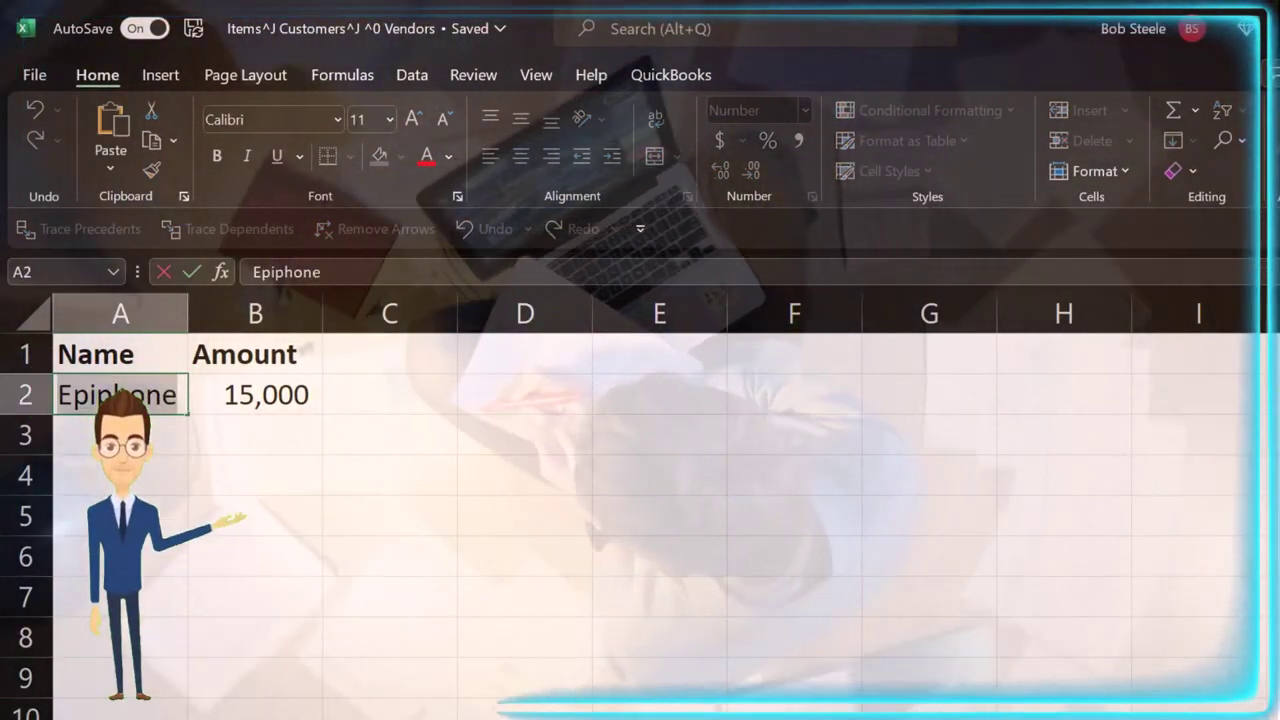
pyautogui.hotkey('ctrl', 'c')
pyautogui.press('Escape')
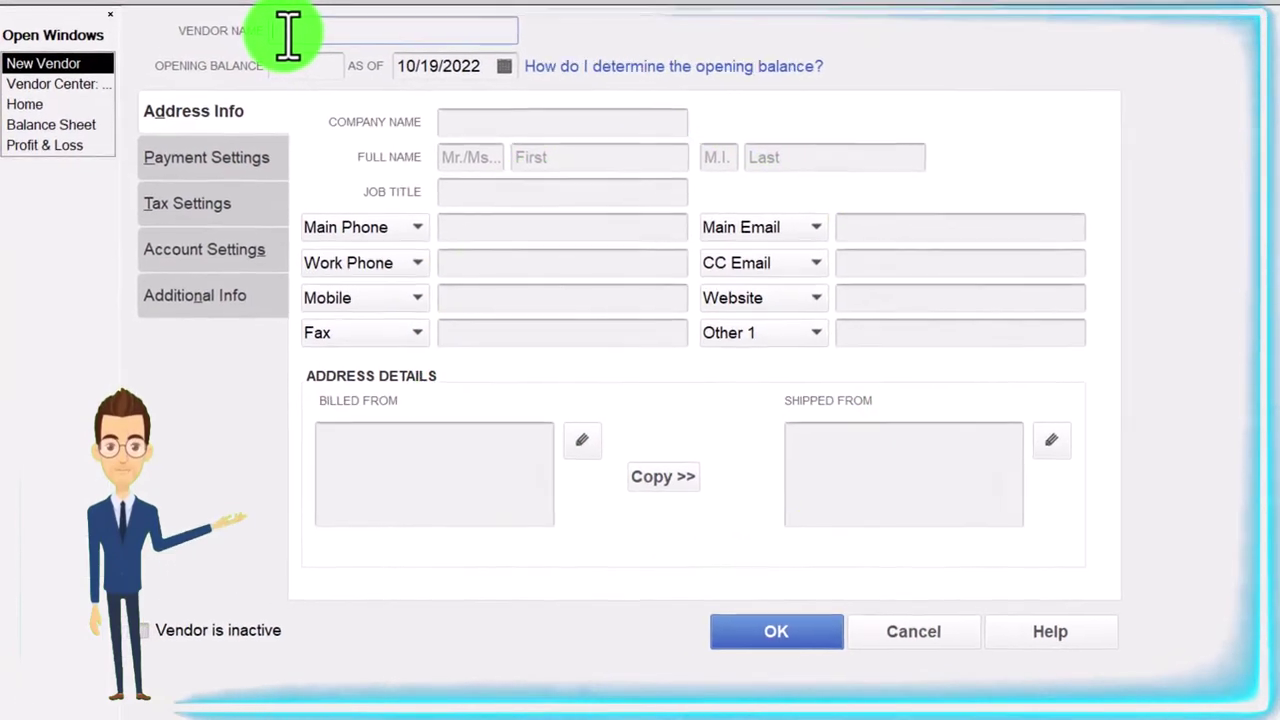
# Step: Paste Epiphone as the vendor name with a 15,000 opening balance as of 12/31/2022
pyautogui.click(265, 86)
pyautogui.hotkey('ctrl', 'v')
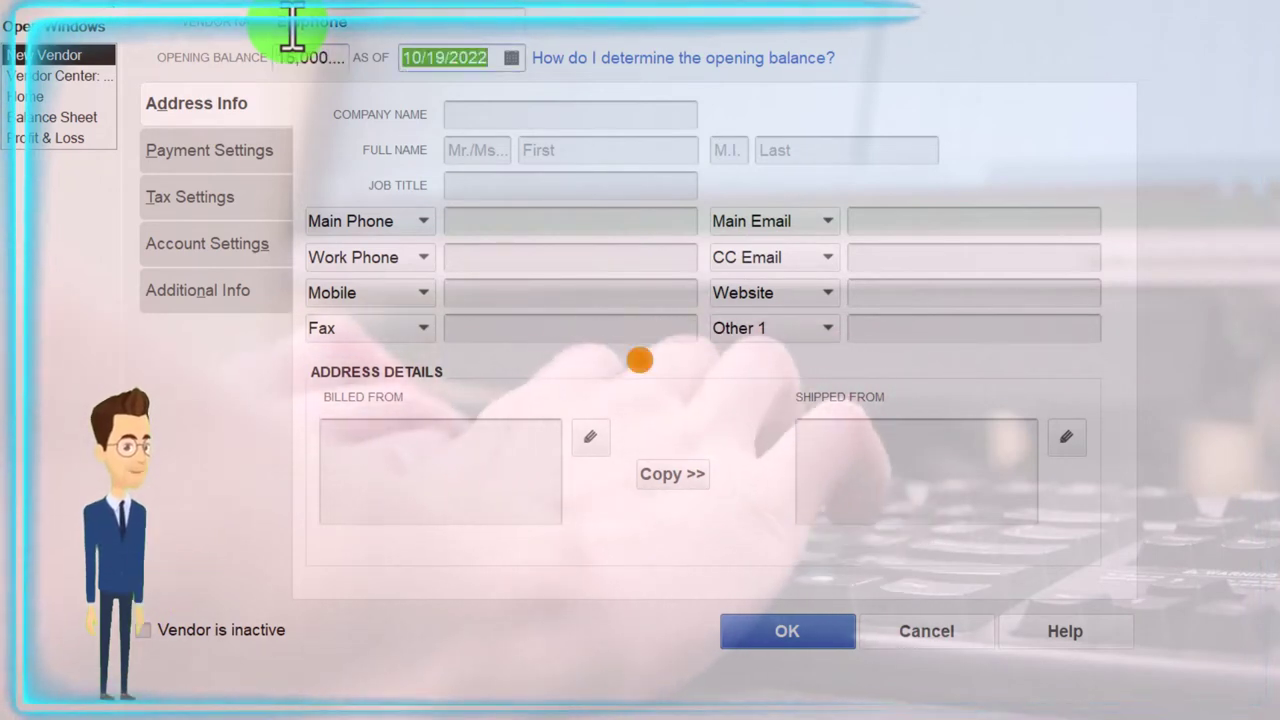
pyautogui.write('23122')
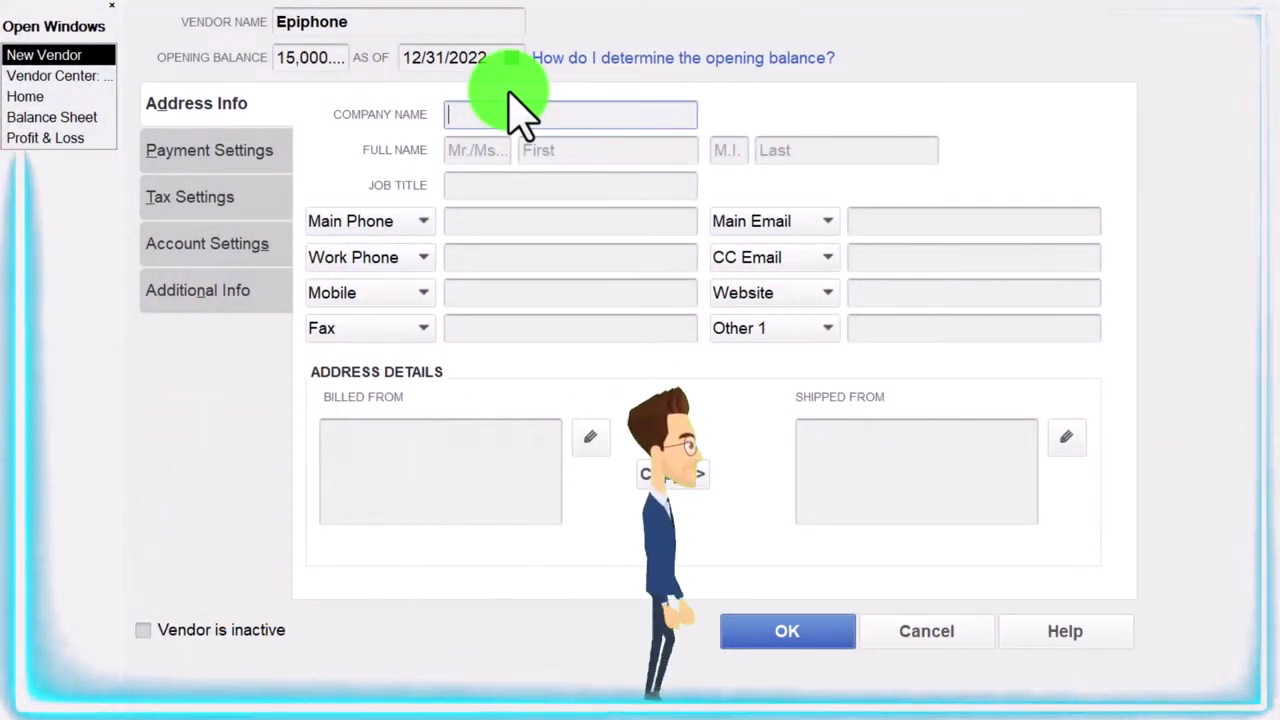
# Step: Skip Epiphone's empty name, job title and phone fields, then show its Payment Settings
pyautogui.press('Tab')
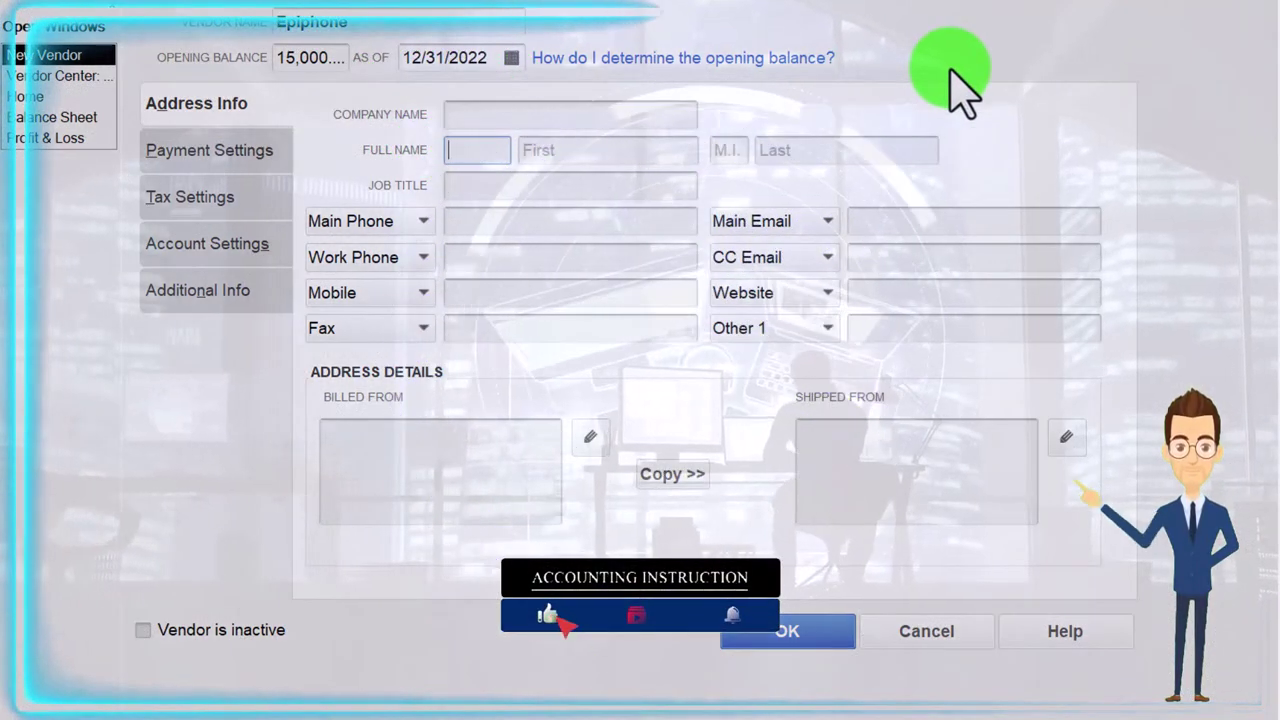
pyautogui.press('Tab')
pyautogui.press('Tab')
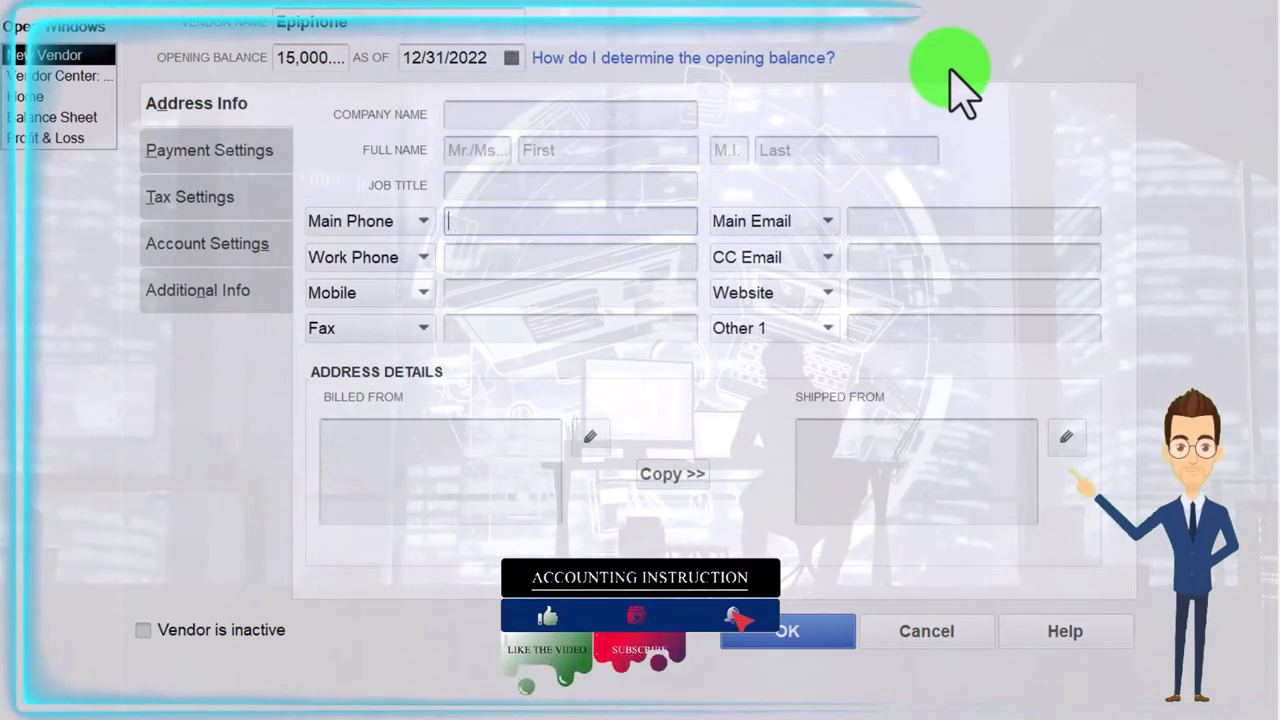
pyautogui.press('Tab')
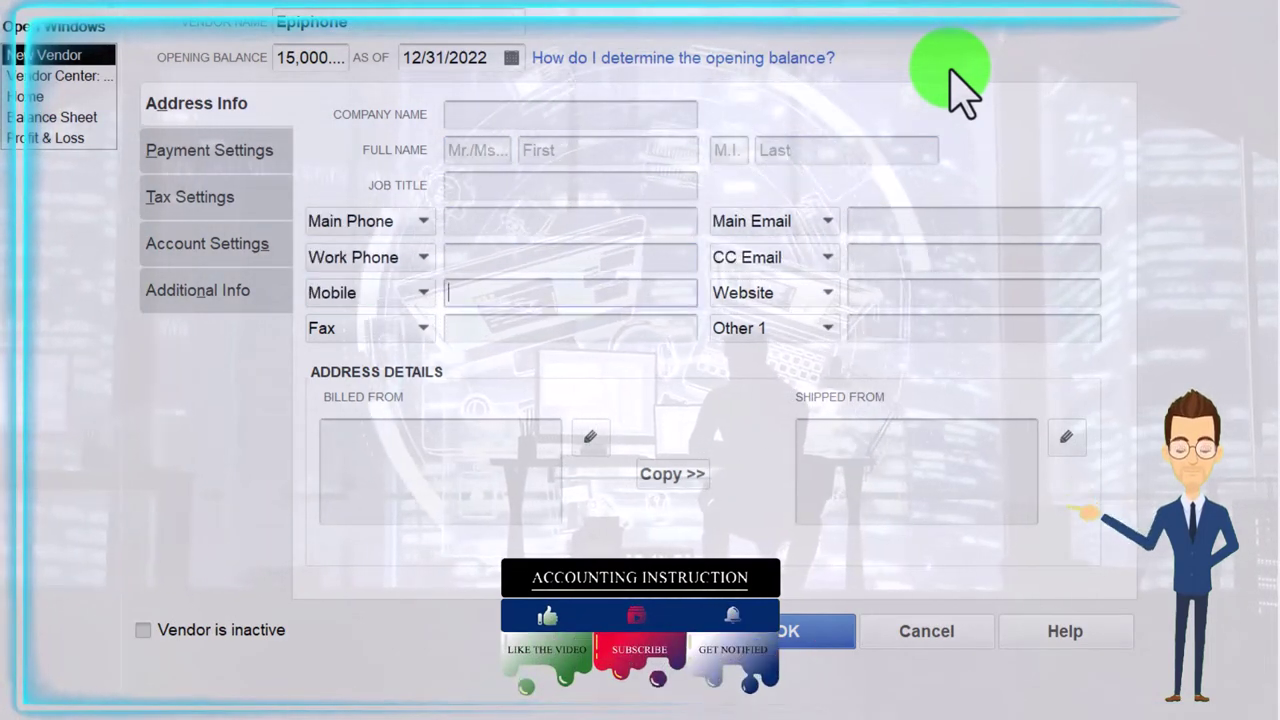
pyautogui.press('Tab')
pyautogui.press('Tab')
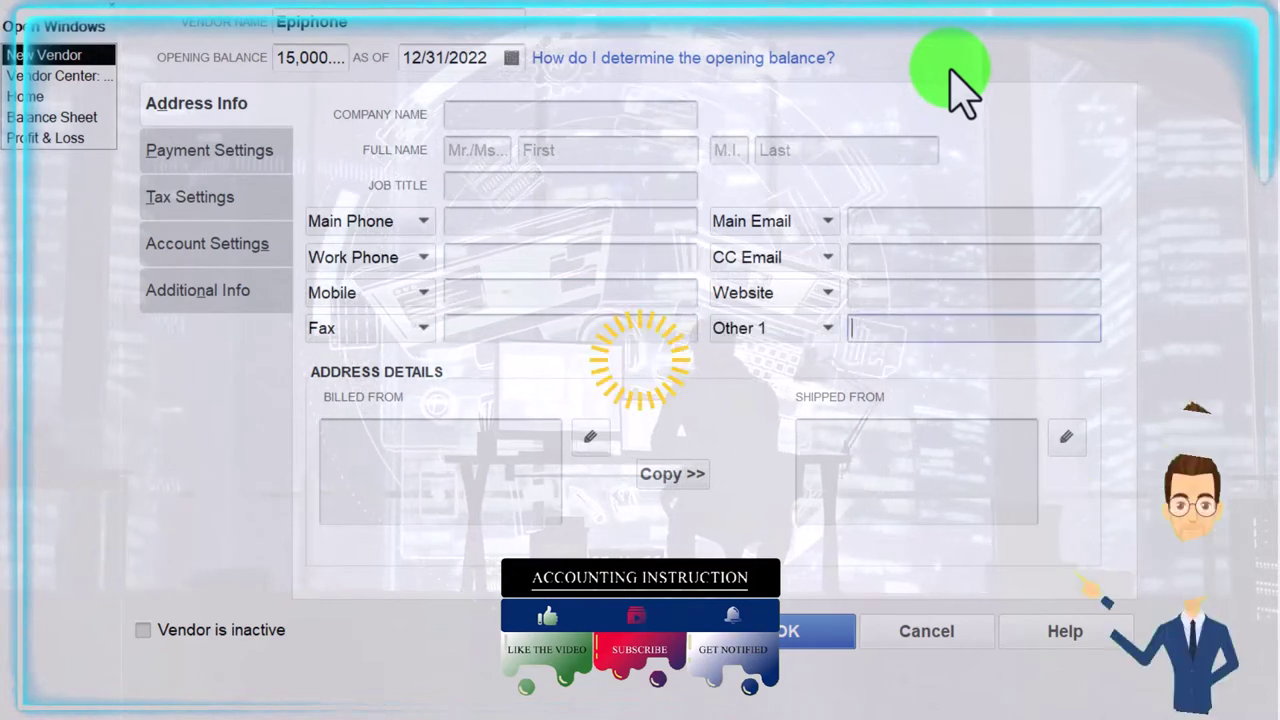
pyautogui.press('Tab')
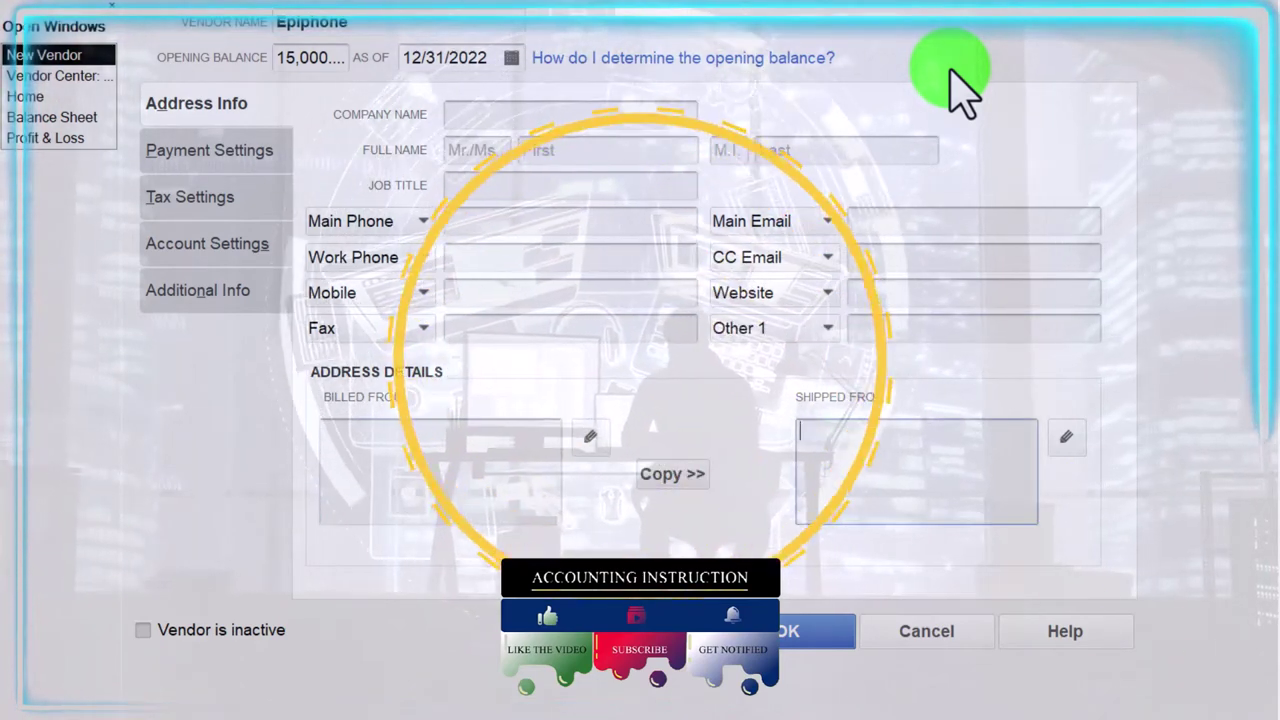
pyautogui.click(172, 162)
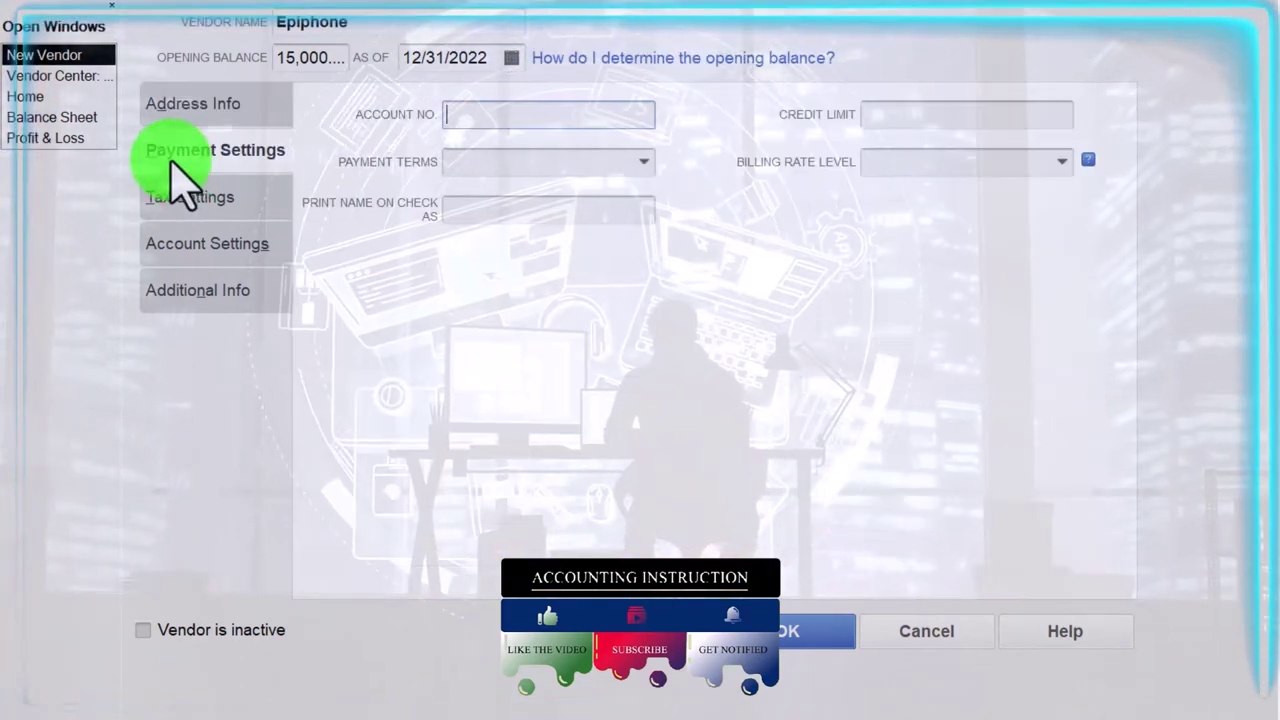
# Step: Leave Epiphone's payment terms and billing rate level blank, then view its tax settings
pyautogui.press('Tab')
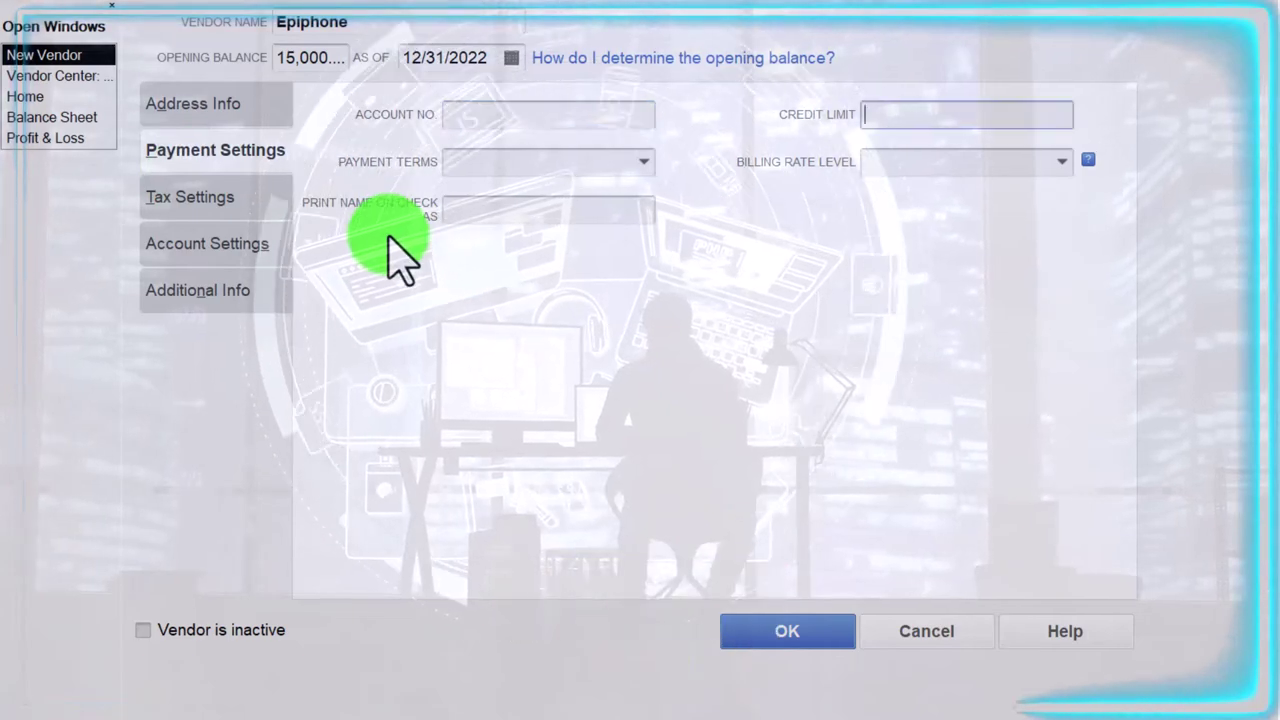
pyautogui.click(646, 163)
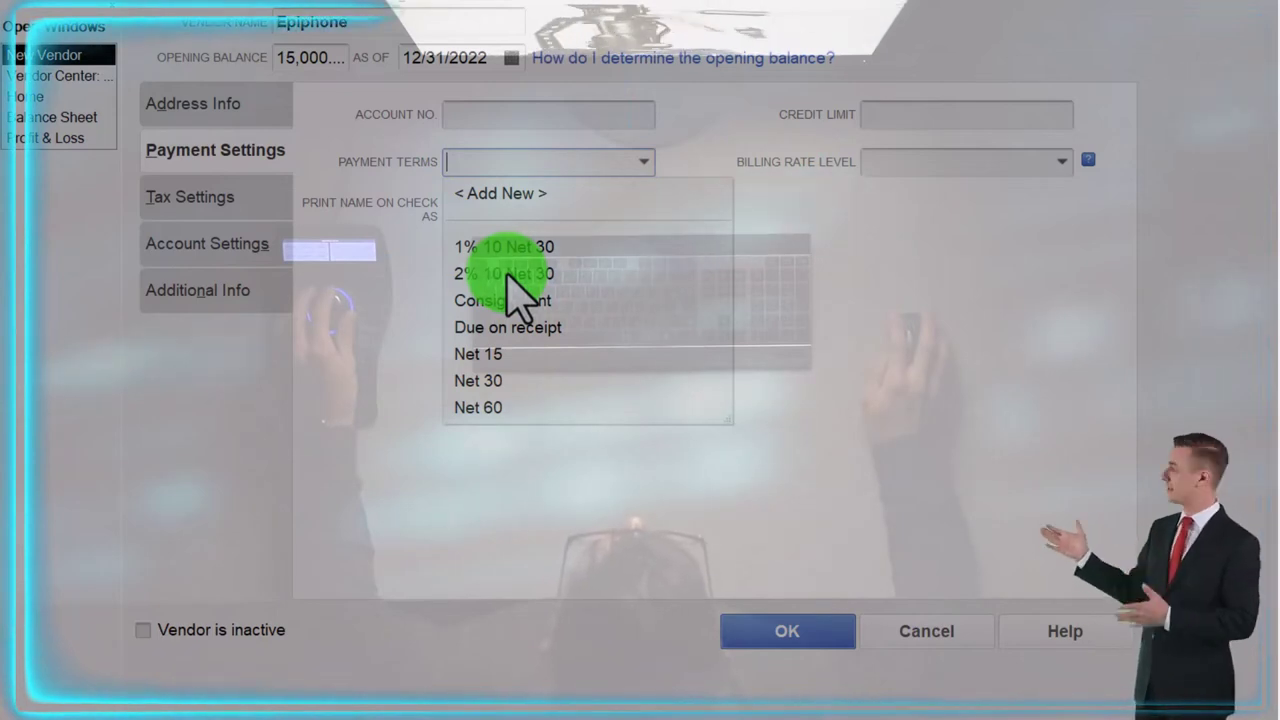
pyautogui.press('Escape')
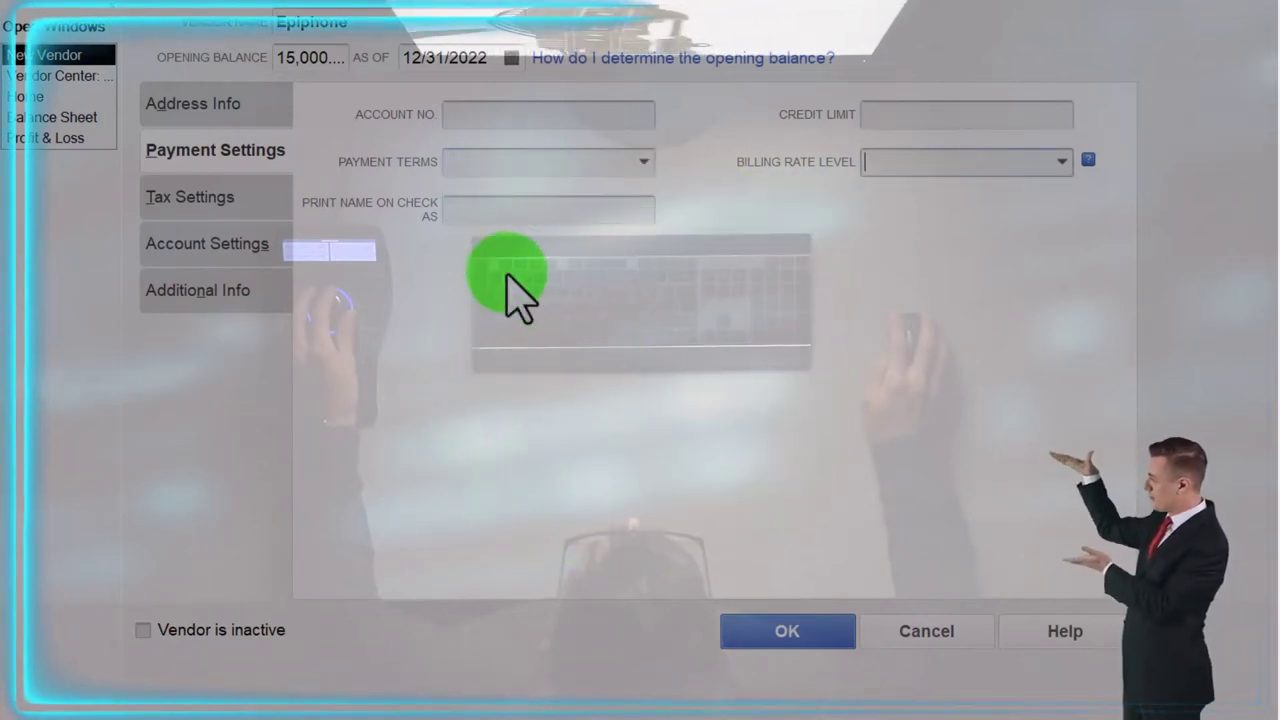
pyautogui.click(1070, 163)
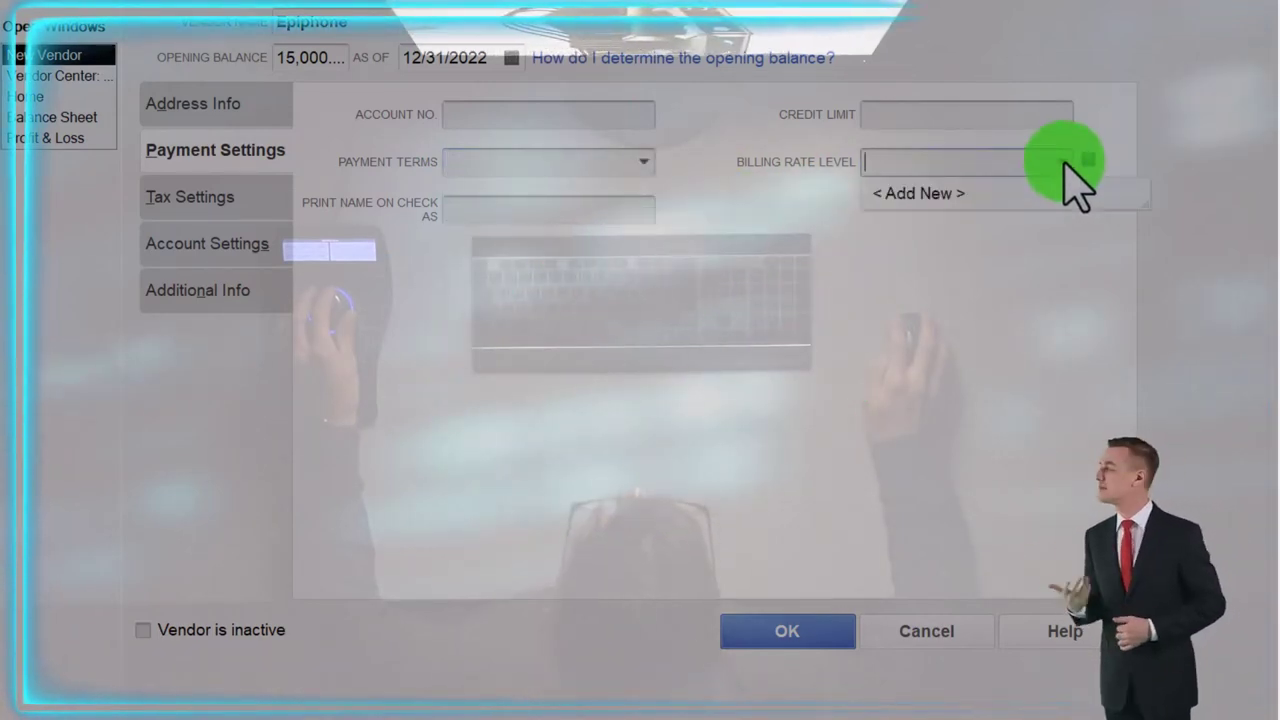
pyautogui.click(1066, 162)
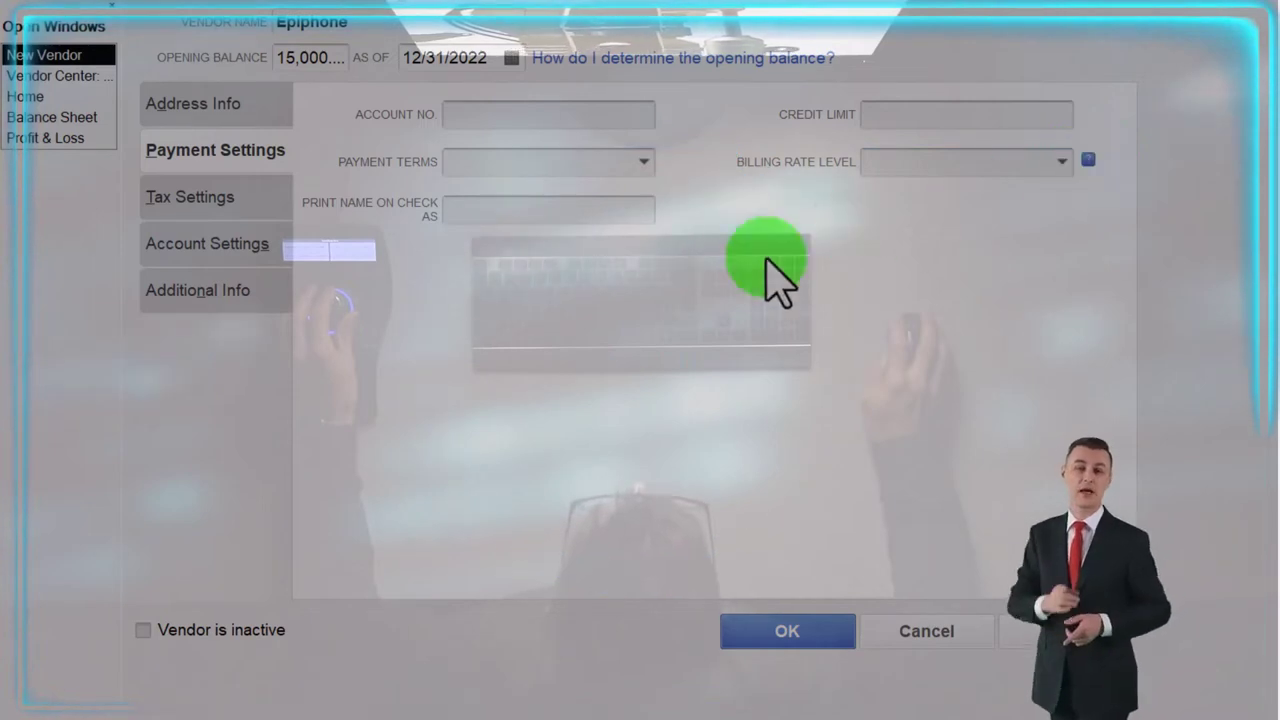
pyautogui.click(196, 196)
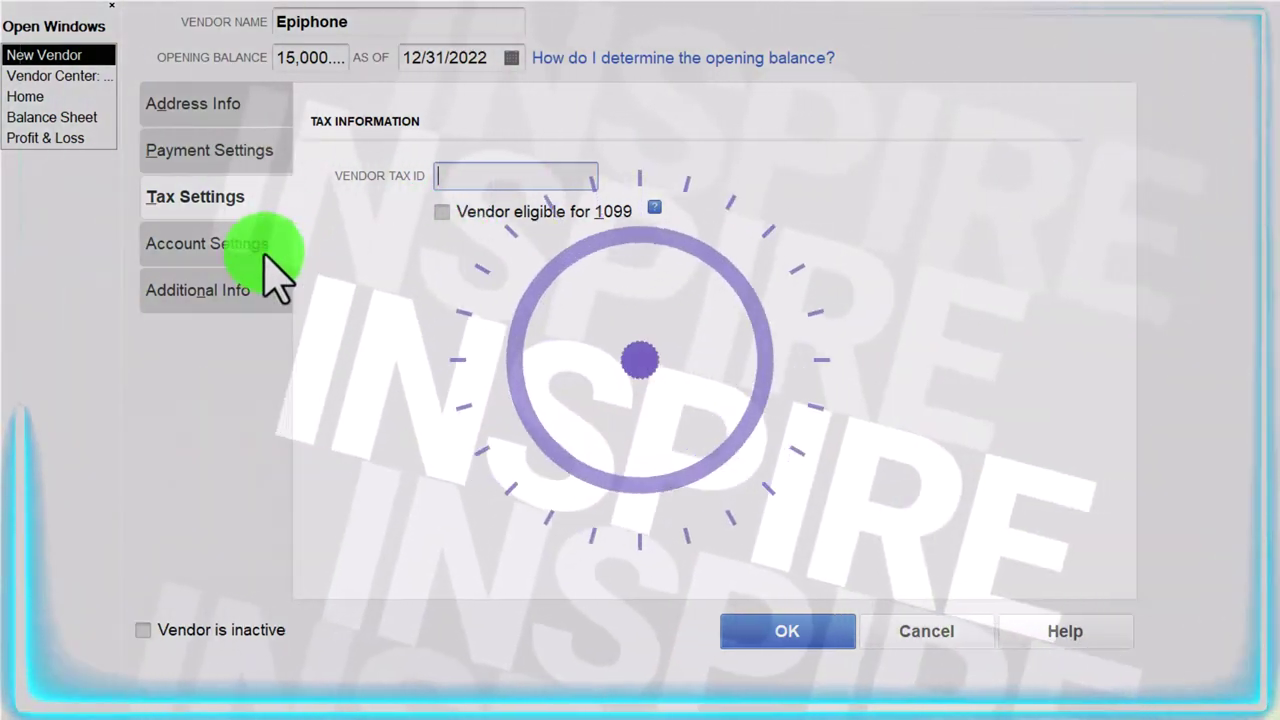
# Step: Skip Epiphone's tax details and move on to its account prefill settings
pyautogui.click(232, 248)
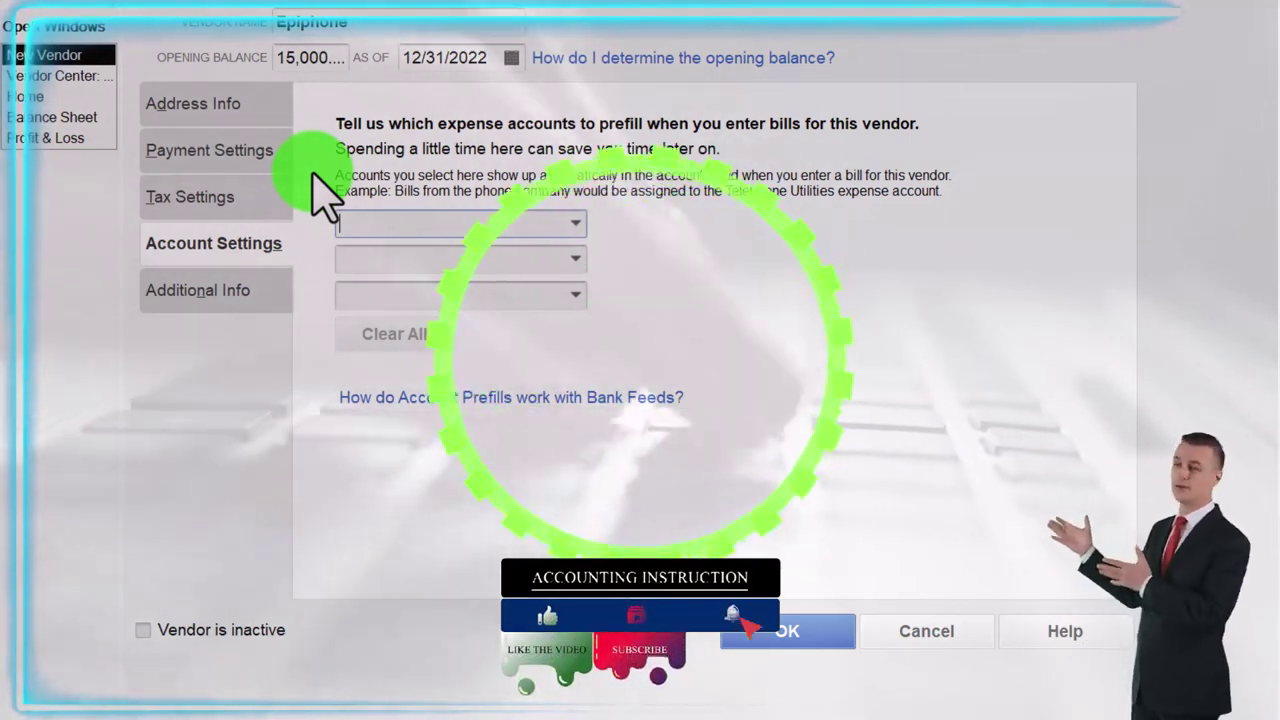
# Step: Leave all three prefill expense accounts empty, then view Epiphone's additional info
pyautogui.click(575, 222)
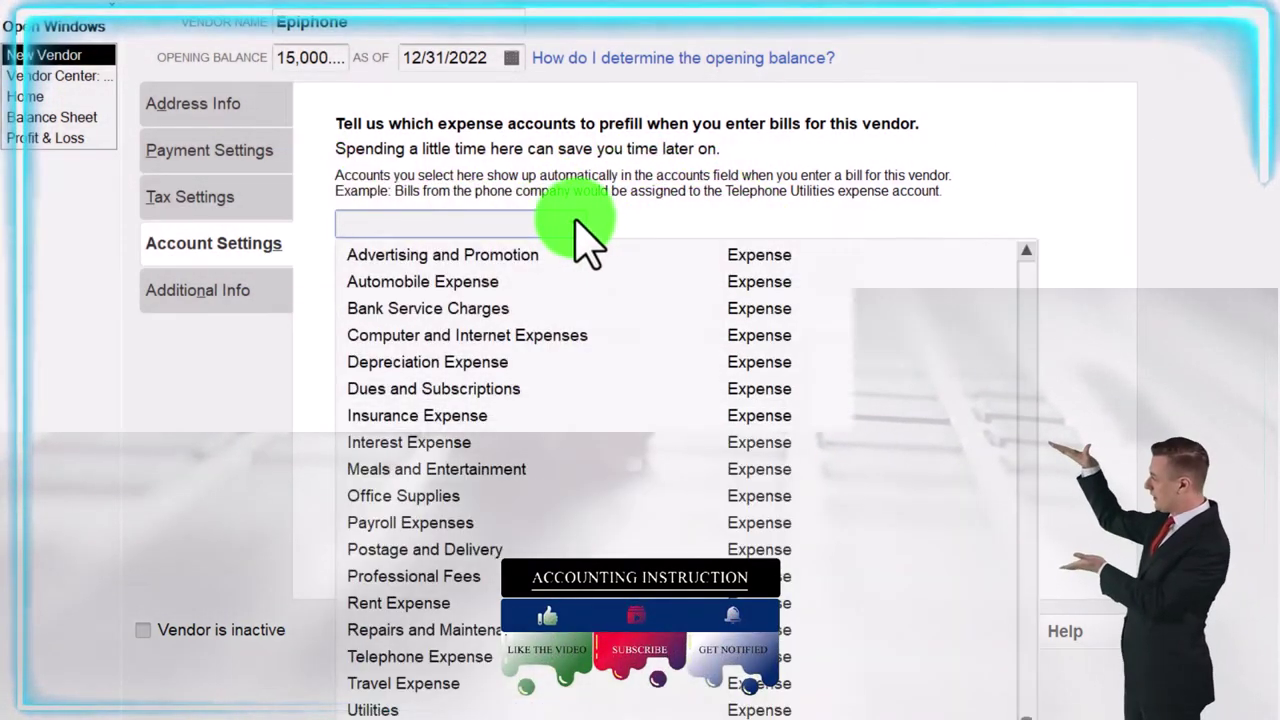
pyautogui.click(575, 222)
pyautogui.click(575, 258)
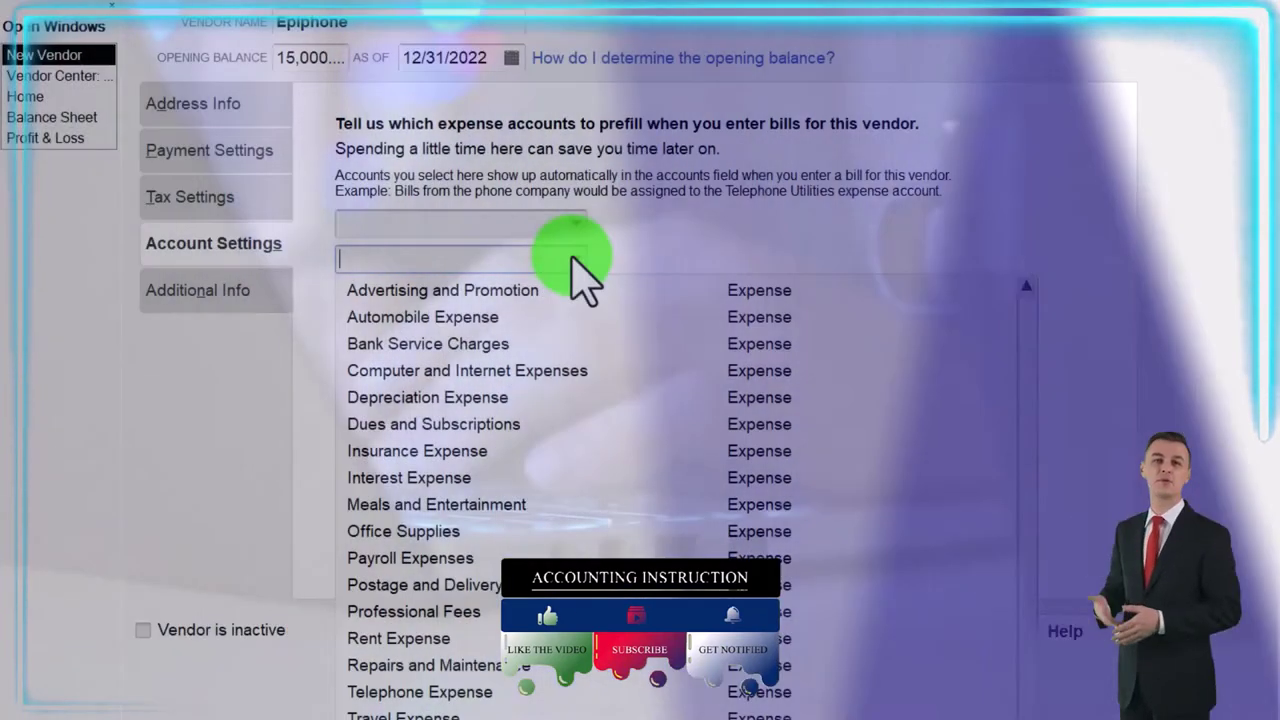
pyautogui.click(572, 258)
pyautogui.click(571, 293)
pyautogui.click(570, 293)
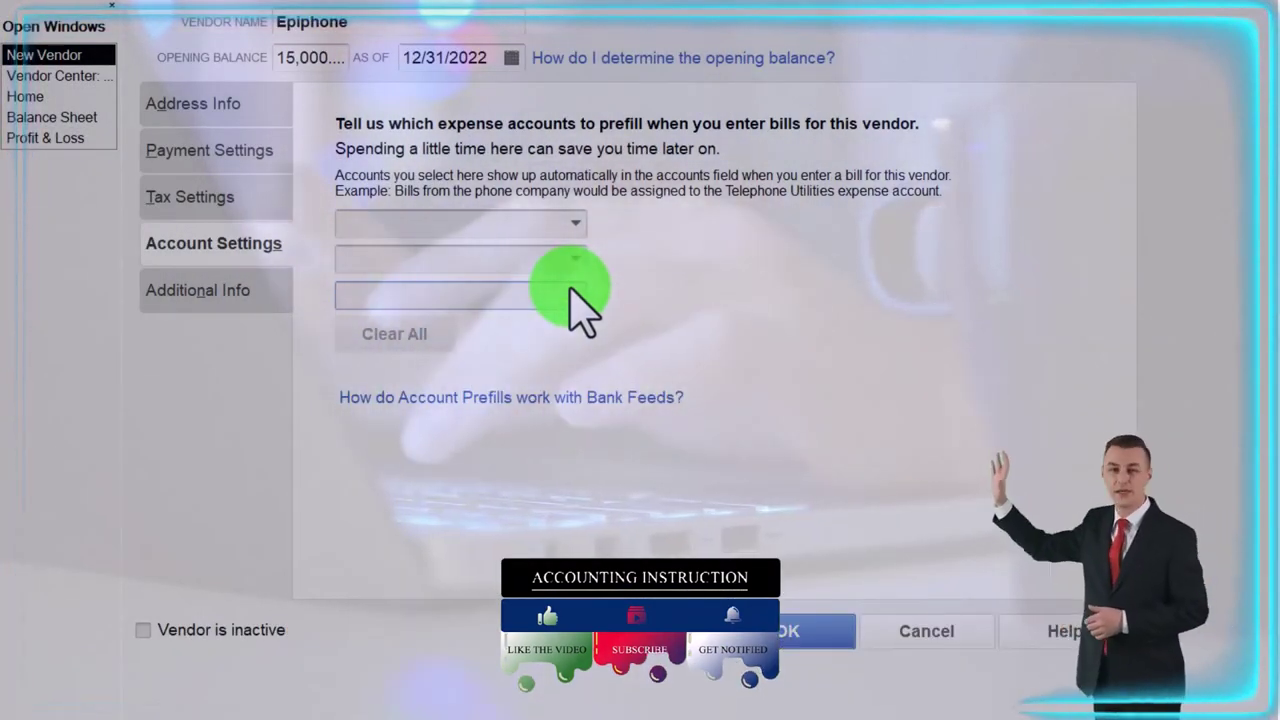
pyautogui.click(185, 300)
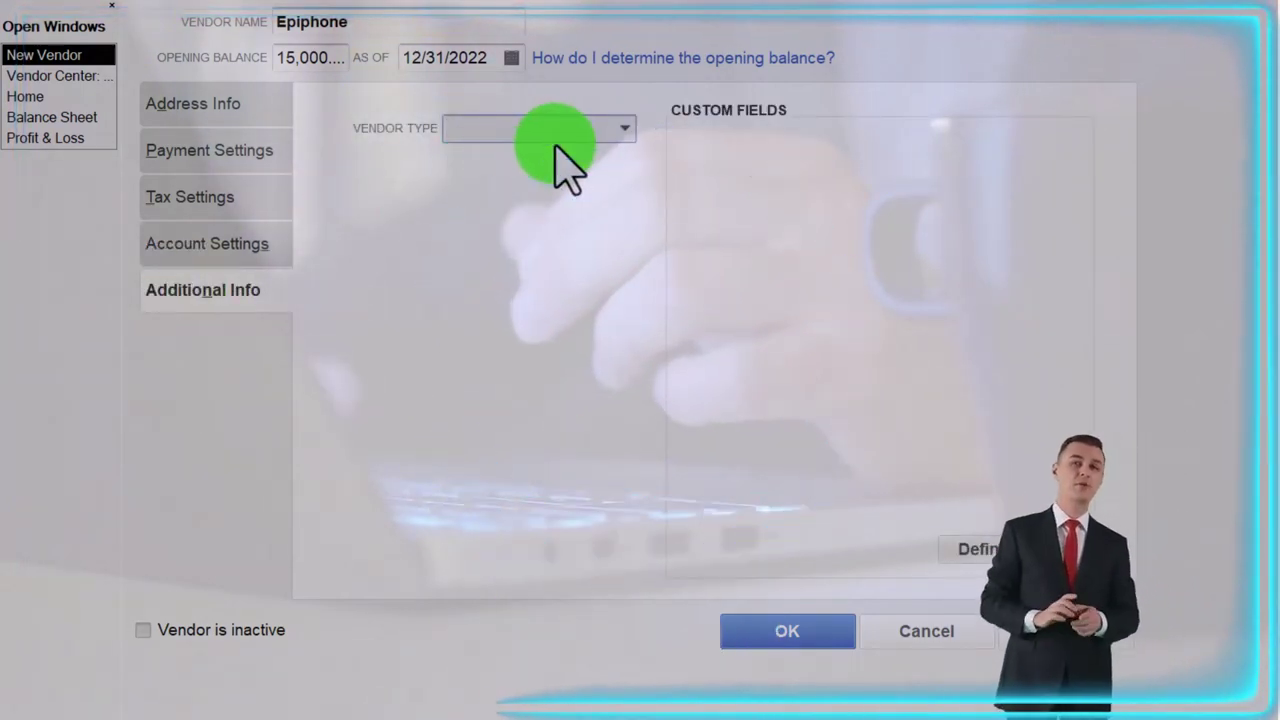
# Step: Leave the vendor type blank and save Epiphone with its 15,000.00 opening balance
pyautogui.click(628, 135)
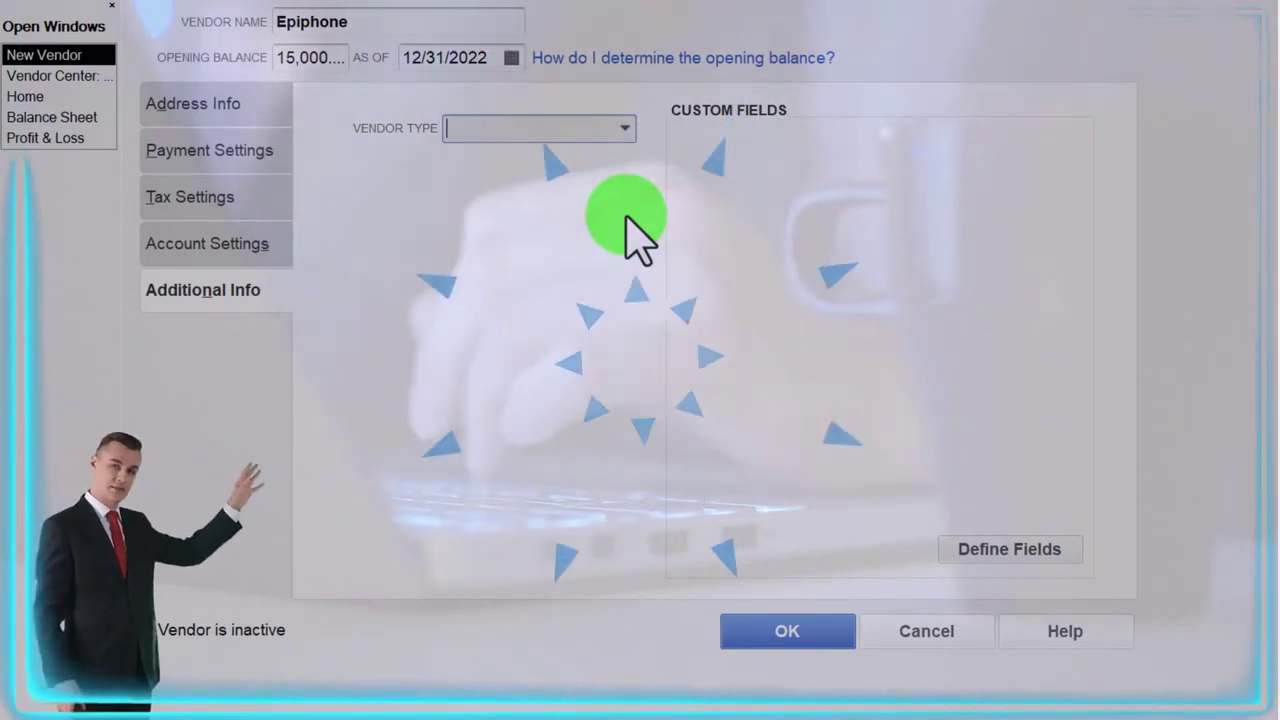
pyautogui.click(789, 640)
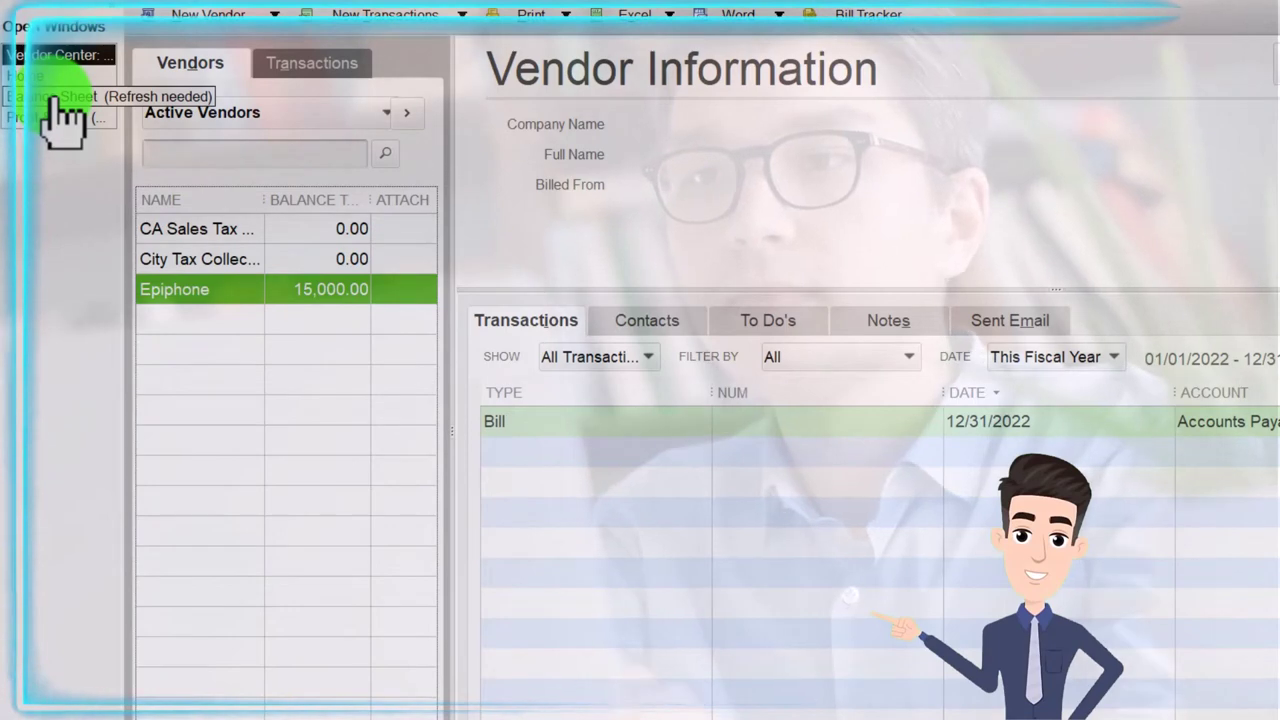
# Step: Check that the Balance Sheet liabilities show 15,000.00 Accounts Payable and Total Liabilities
pyautogui.click(55, 97)
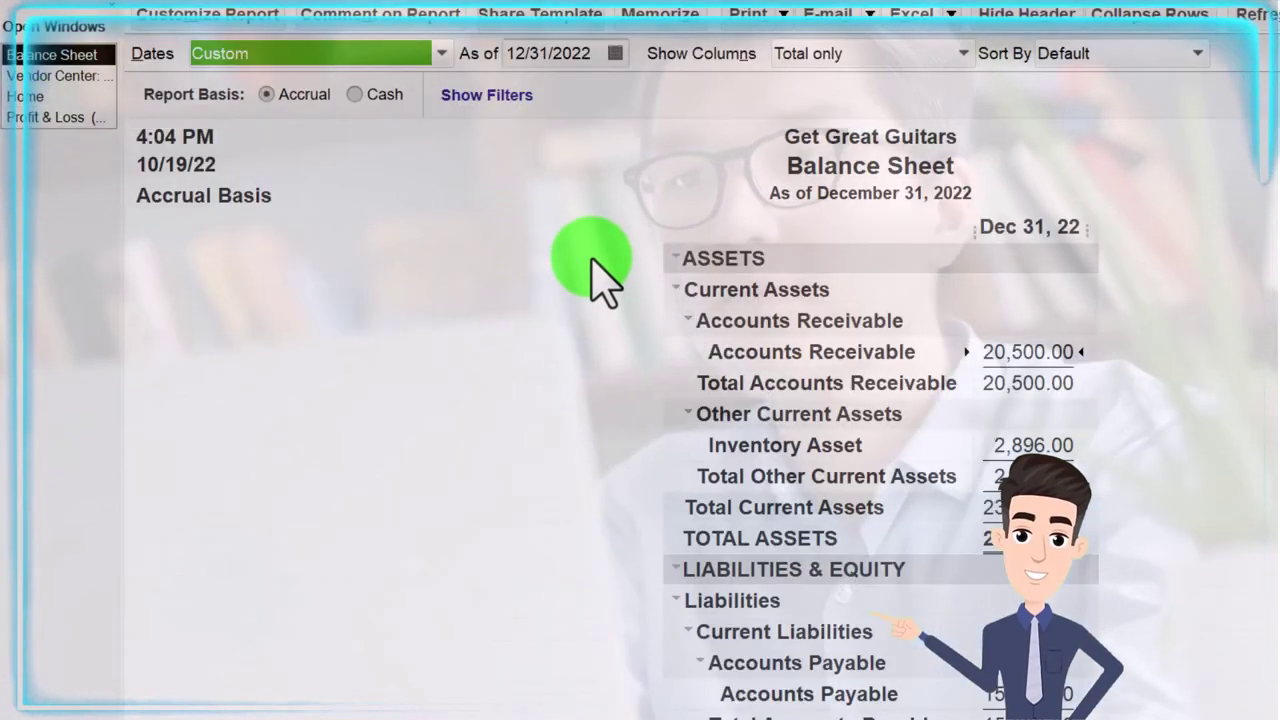
pyautogui.scroll(-1, 680, 410)
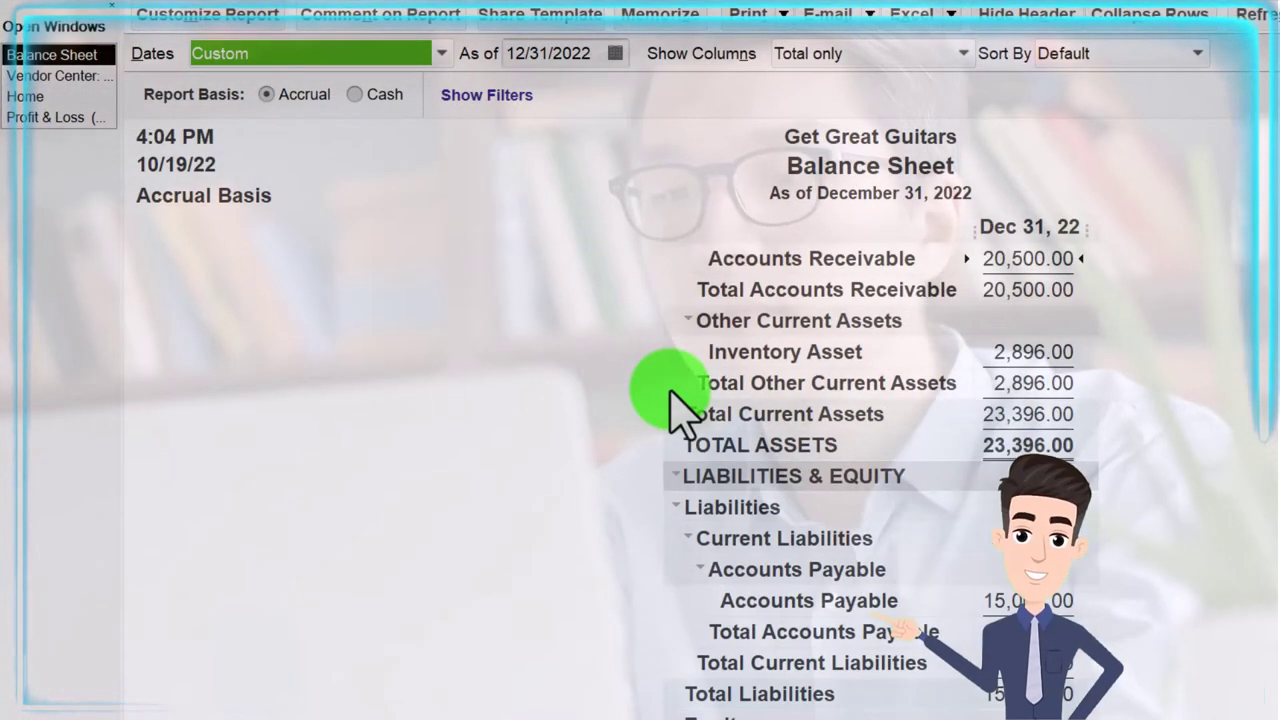
pyautogui.scroll(-1, 680, 410)
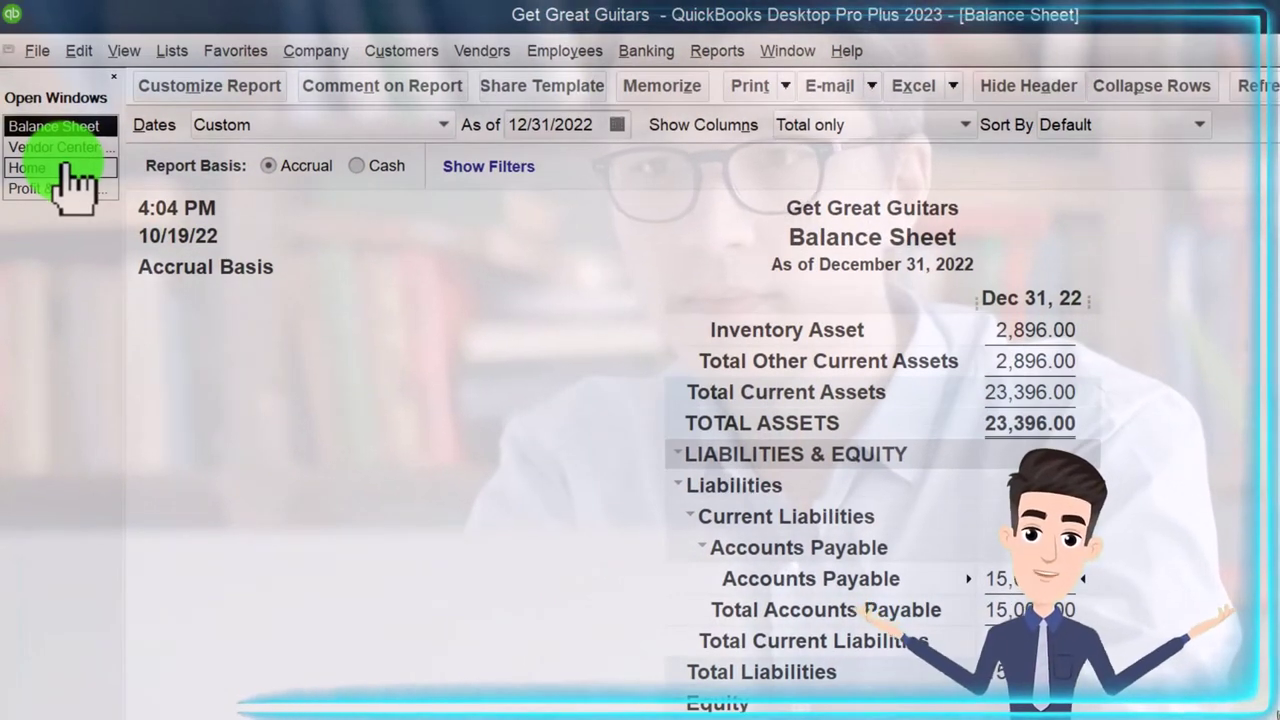
pyautogui.click(66, 168)
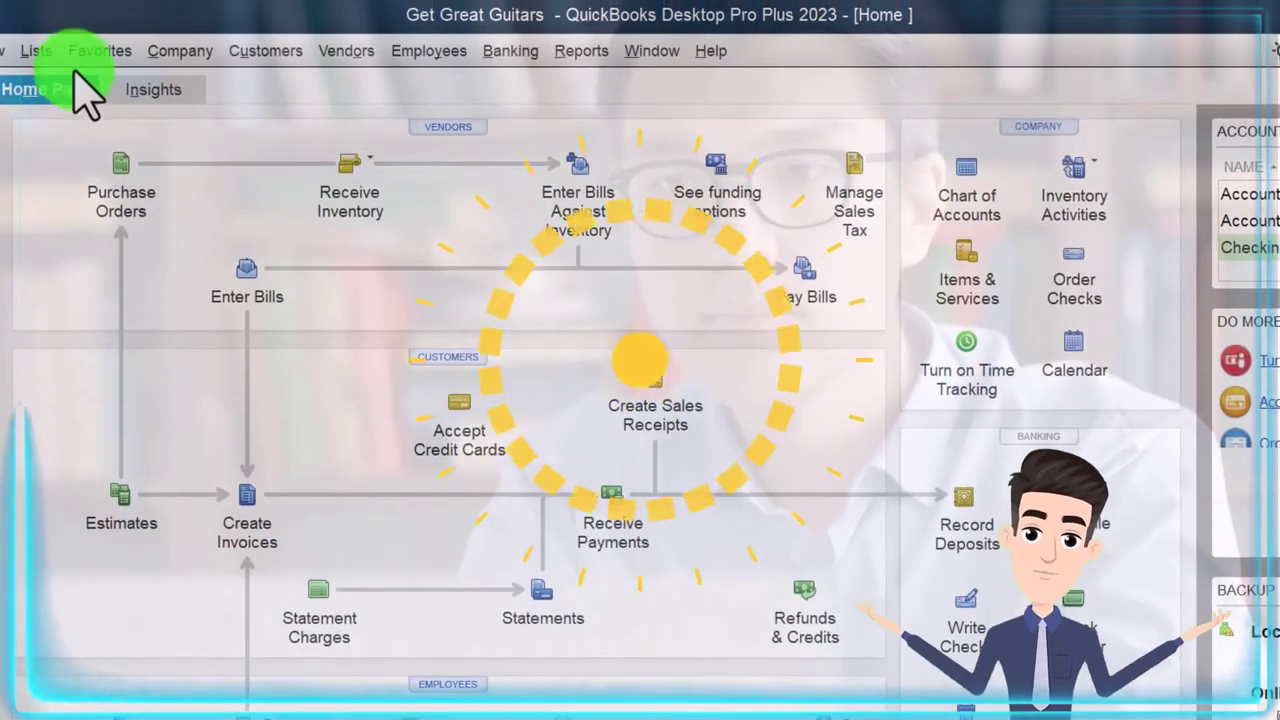
pyautogui.click(180, 19)
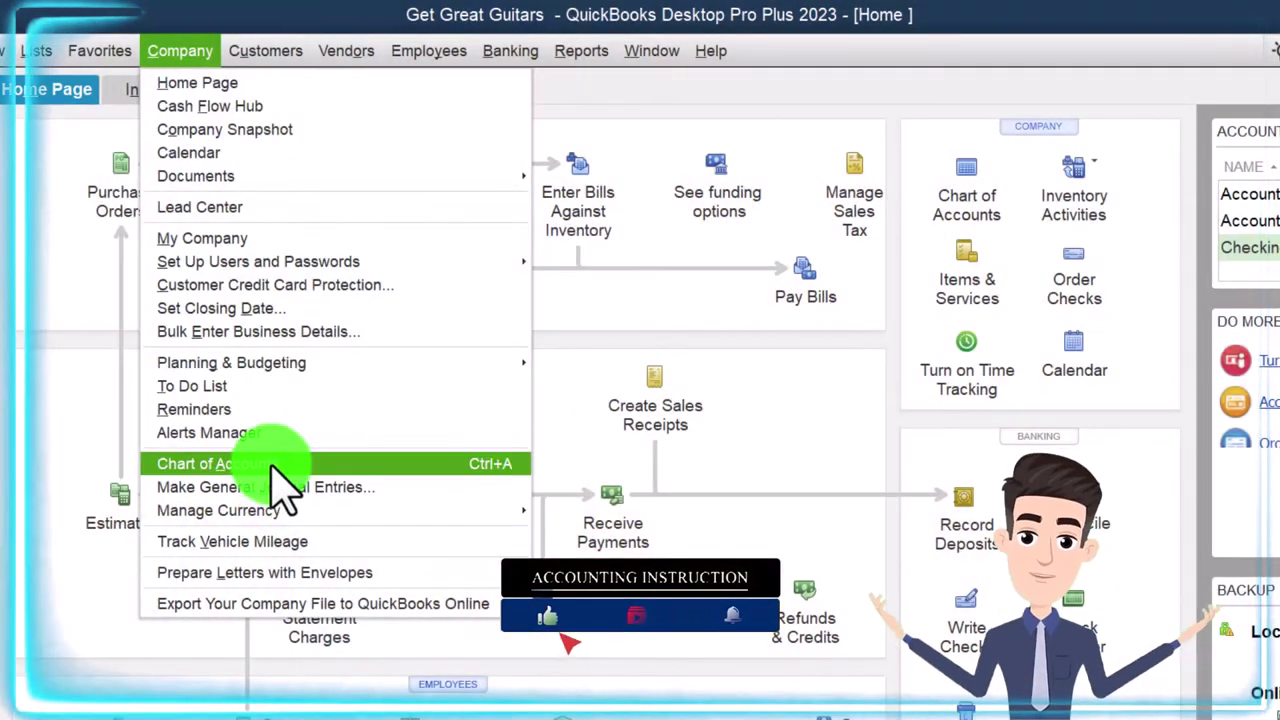
pyautogui.click(60, 415)
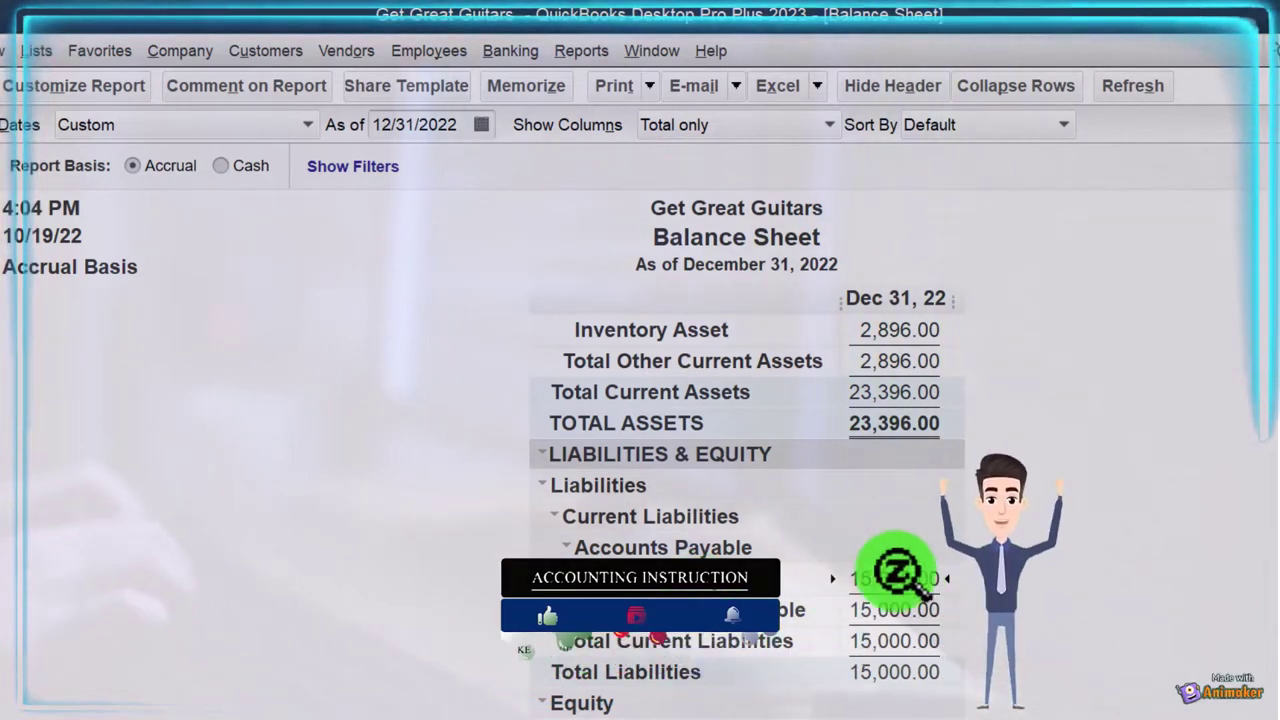
# Step: Drill down from the 15,000.00 Accounts Payable to Epiphone's 12/31/2022 opening-balance bill
pyautogui.doubleClick(897, 572)
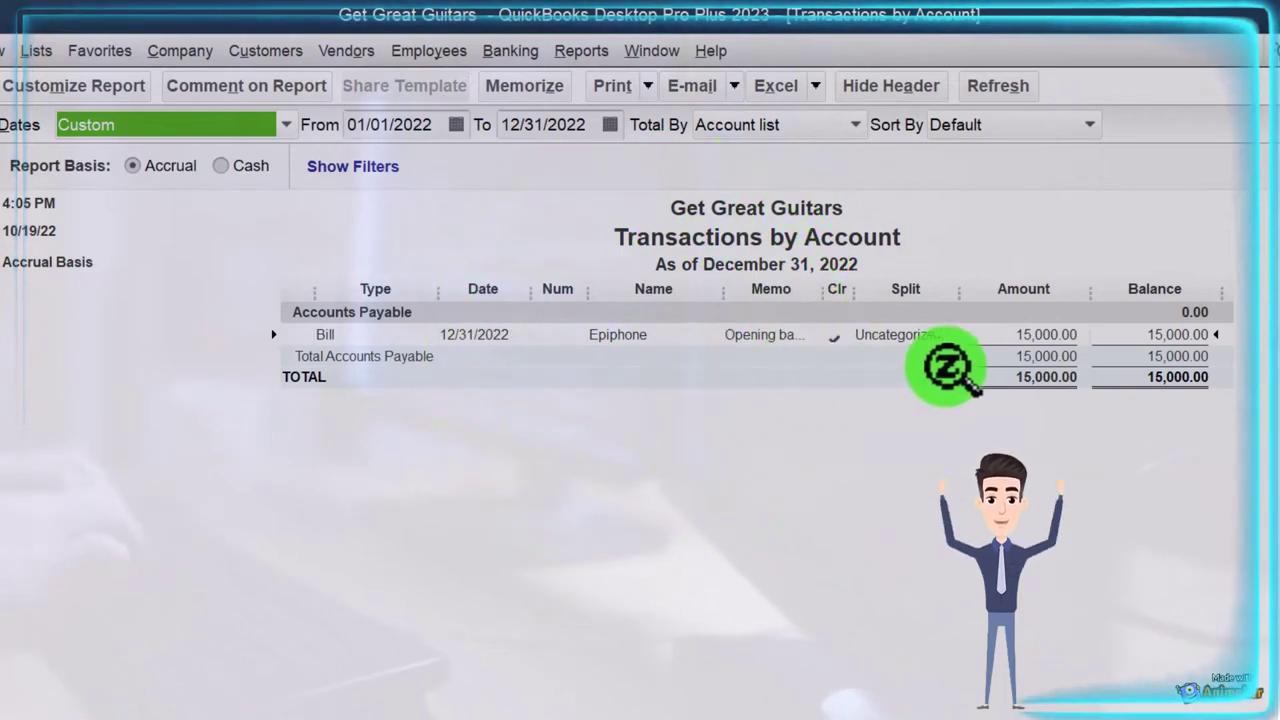
pyautogui.doubleClick(1037, 335)
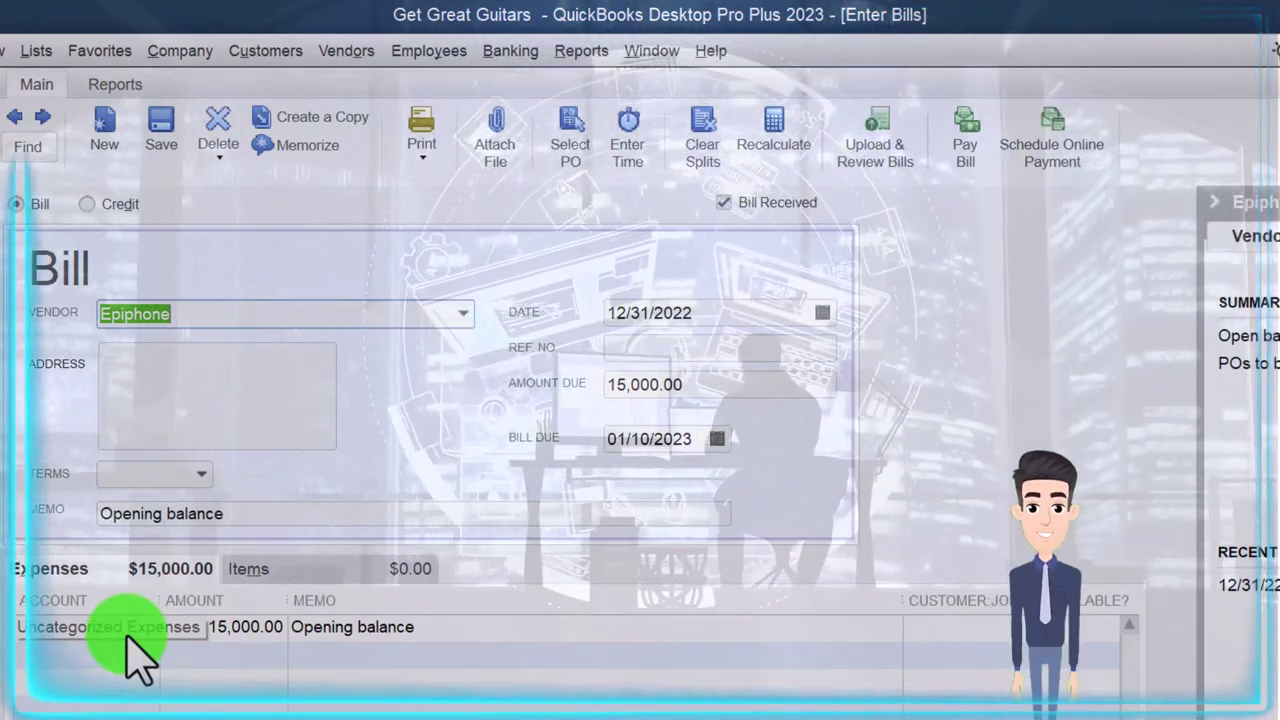
# Step: Confirm the Epiphone bill is charged to Uncategorized Expenses, leaving the account unchanged
pyautogui.click(135, 628)
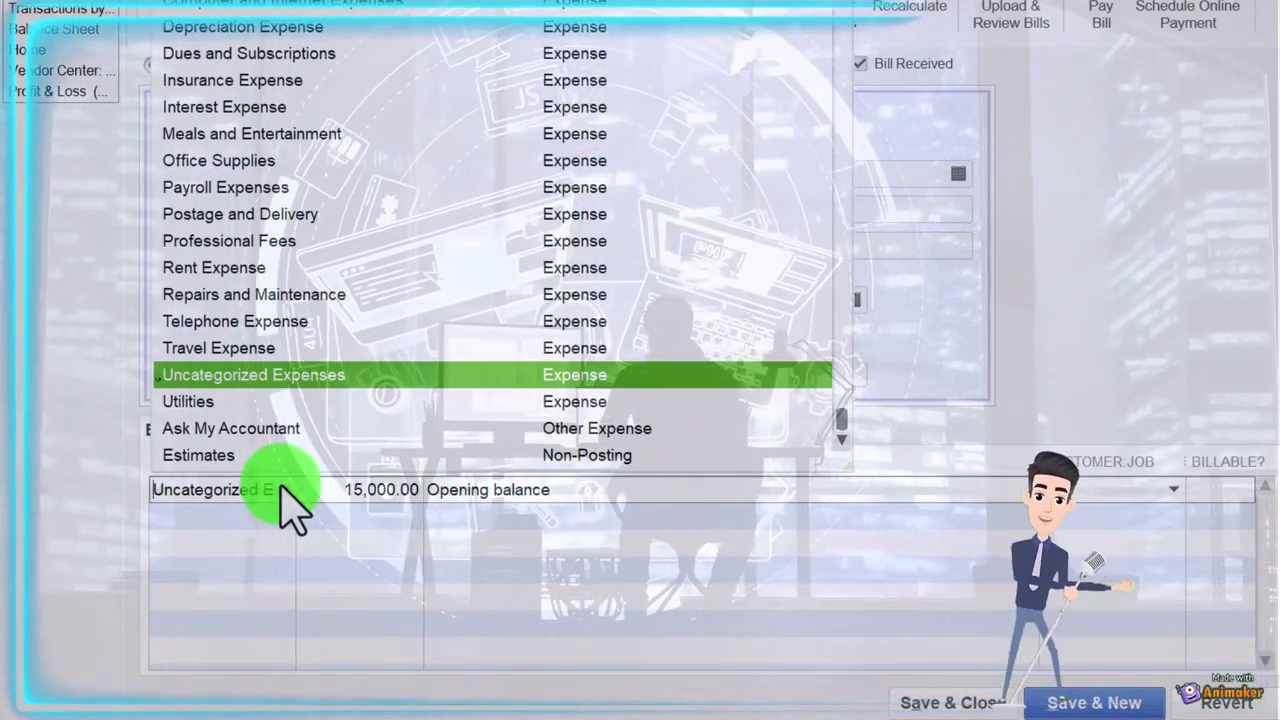
pyautogui.click(283, 516)
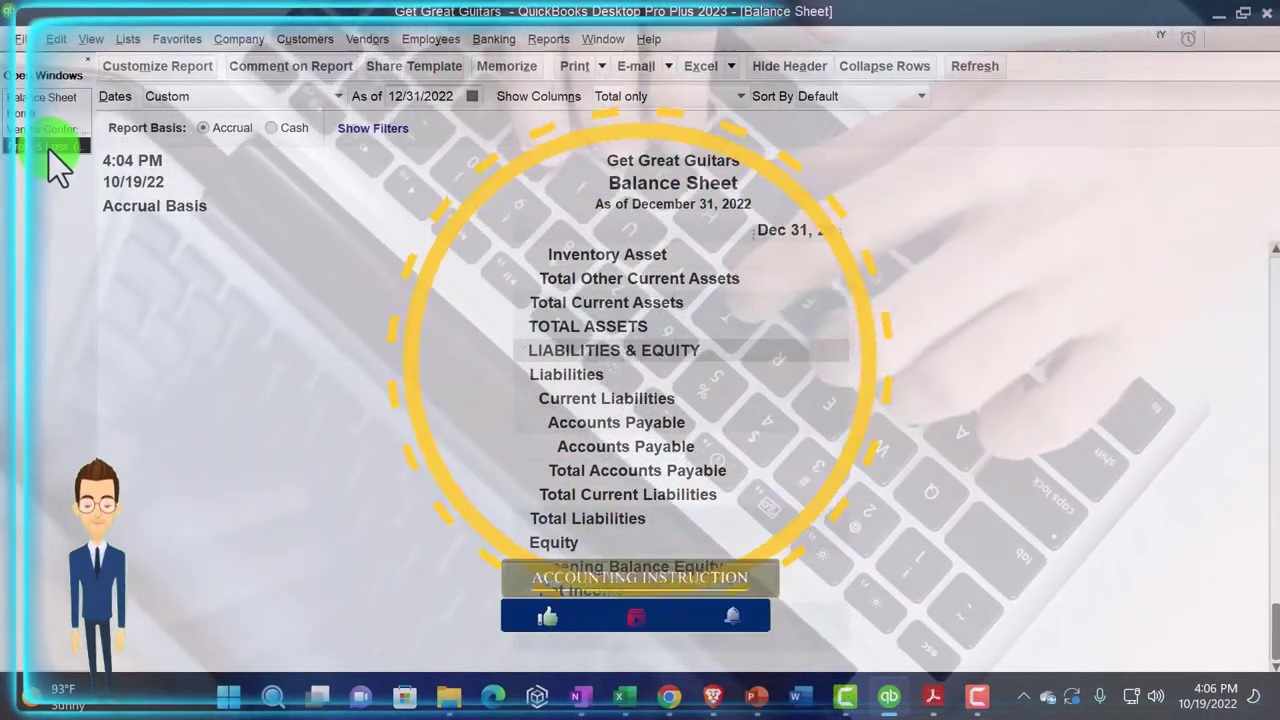
# Step: Switch to the Profit & Loss report listing 15,000.00 Uncategorized Expenses and 5,500.00 net income
pyautogui.click(49, 146)
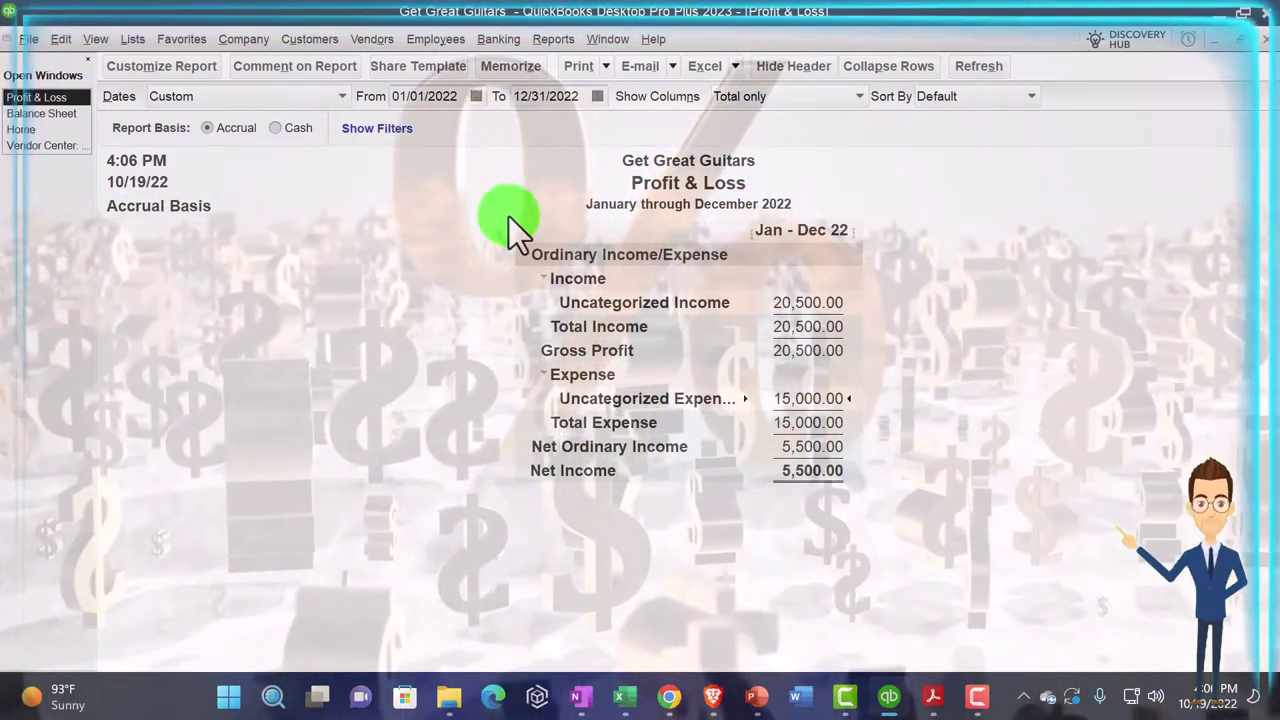
# Step: Rerun the Profit & Loss for 01/01/2023 to 12/31/2023, then return to the Balance Sheet
pyautogui.click(450, 97)
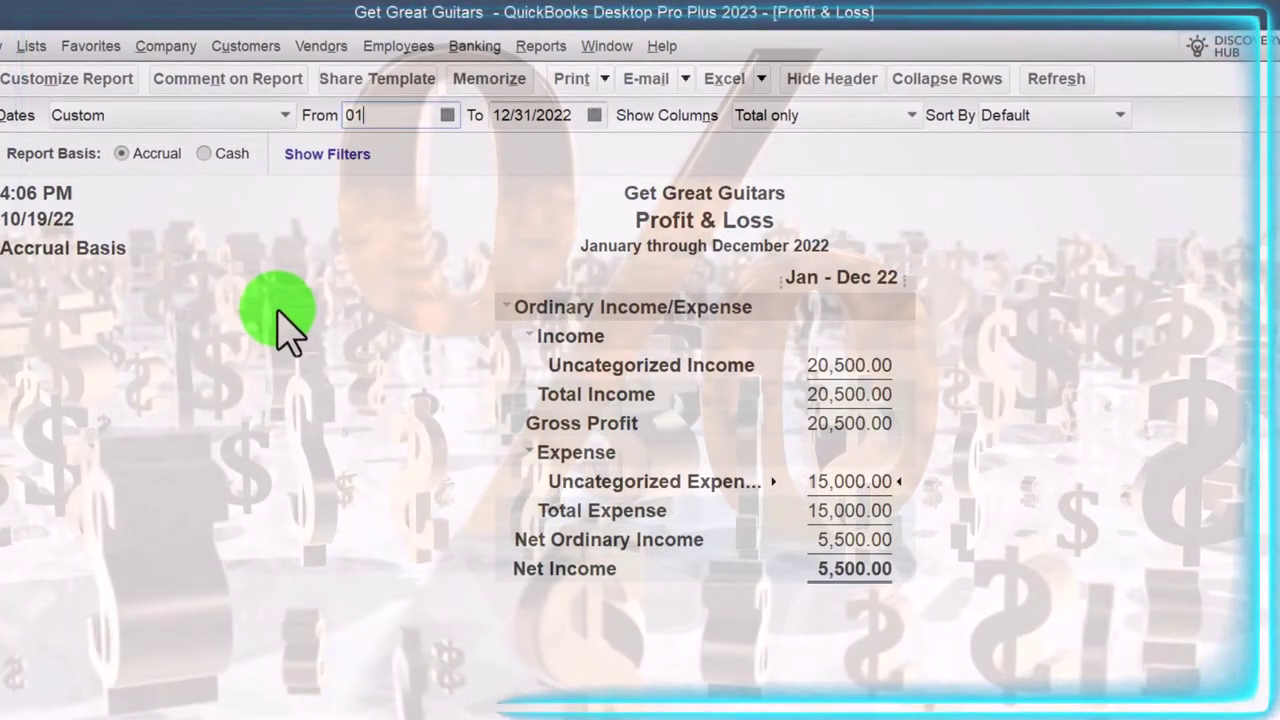
pyautogui.press('Tab')
pyautogui.write('1')
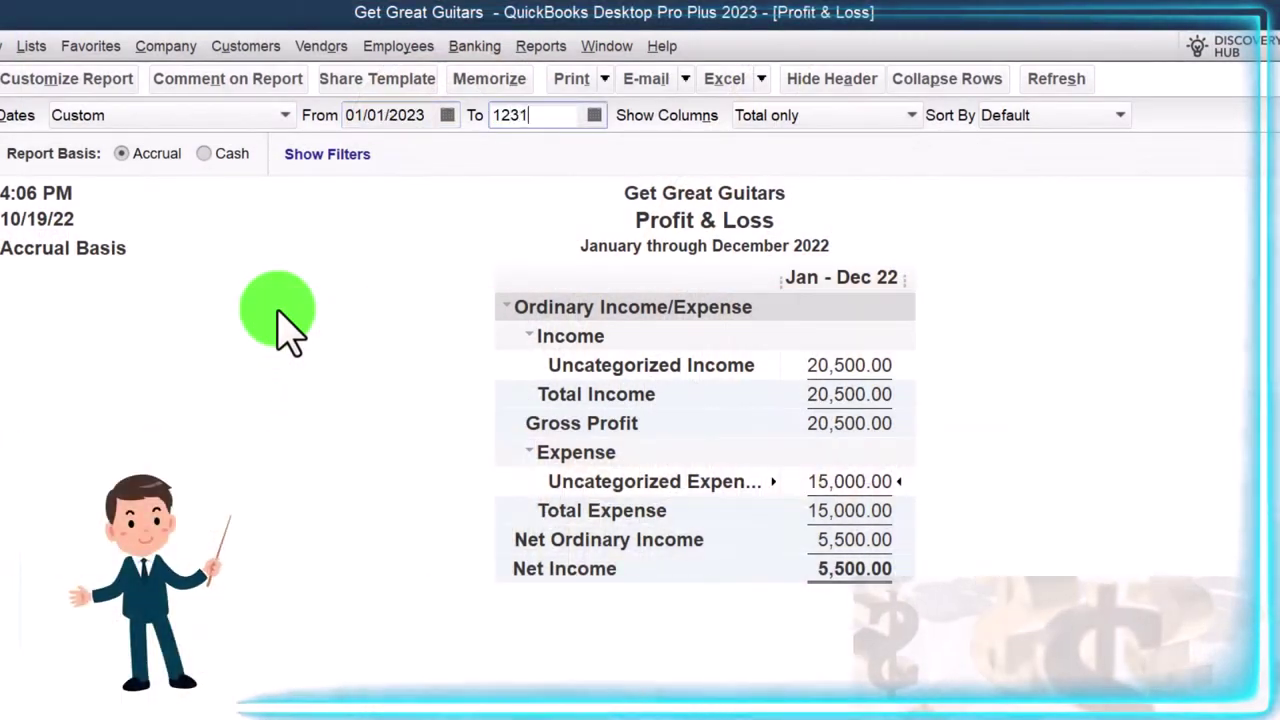
pyautogui.write('2/31/2023')
pyautogui.press('Tab')
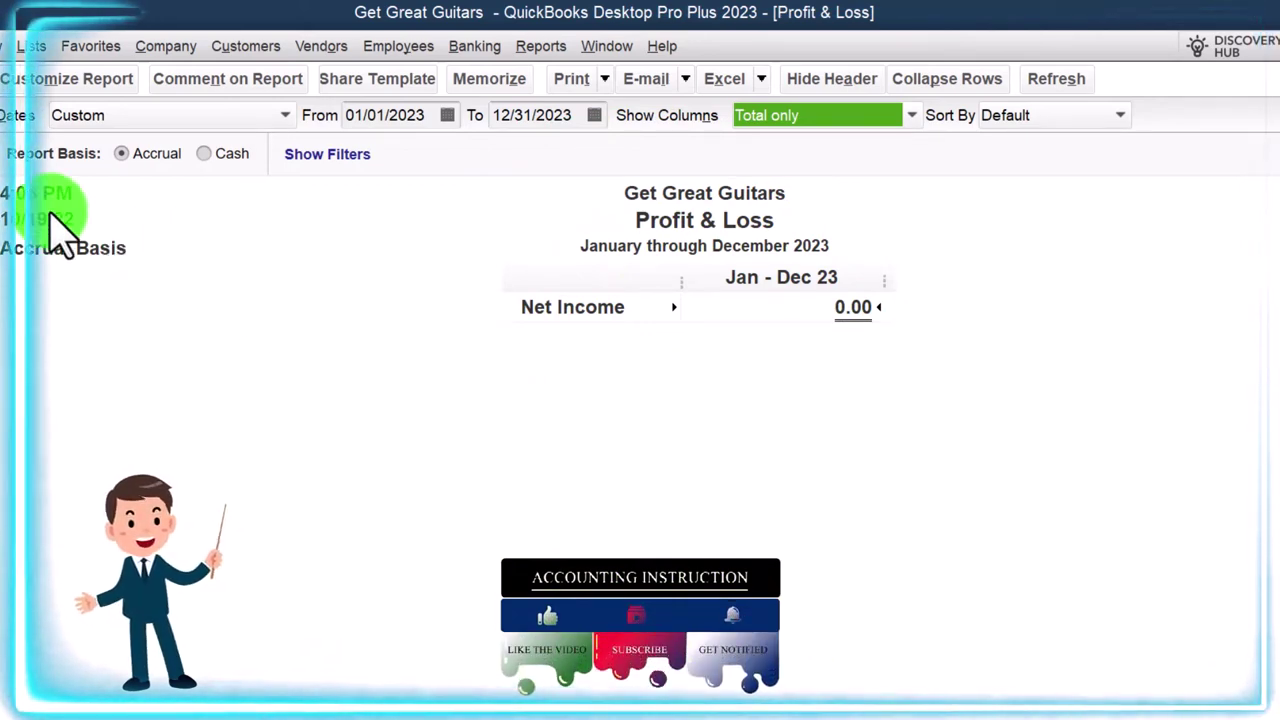
pyautogui.hotkey('ctrl', 'Tab')
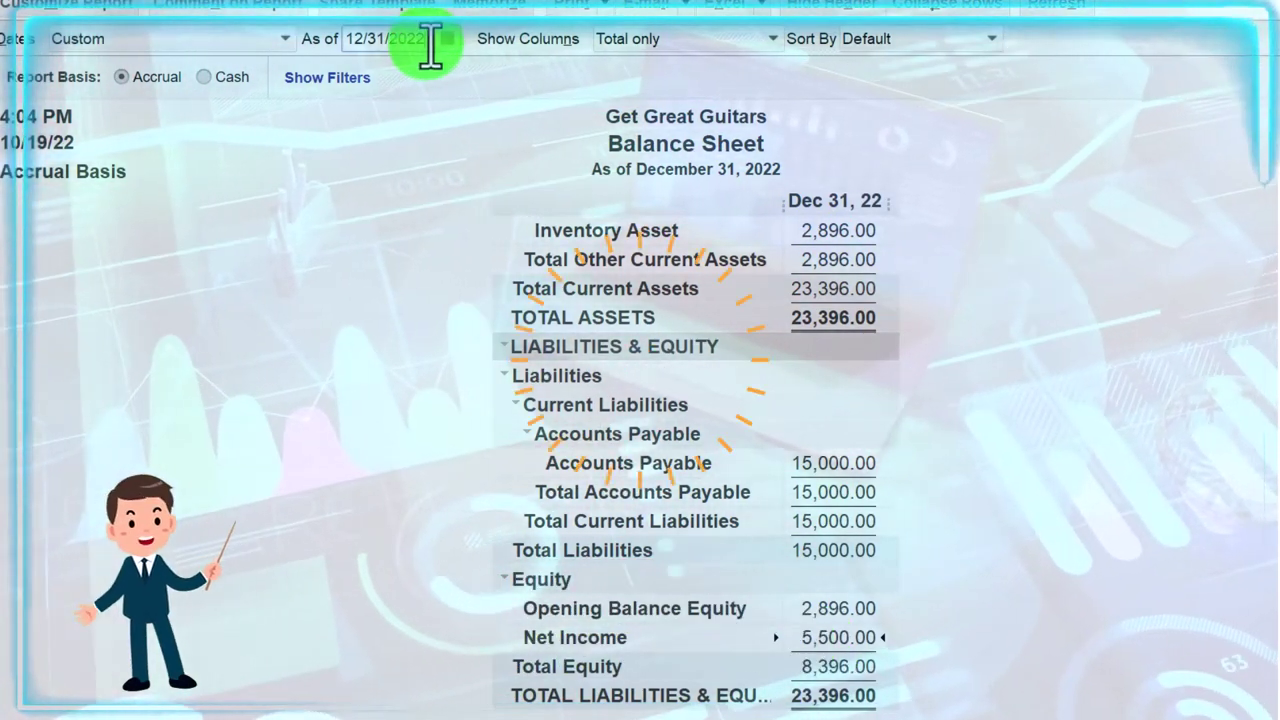
# Step: Change the Balance Sheet's As of date to 01/01/2023 and refresh it
pyautogui.click(430, 45)
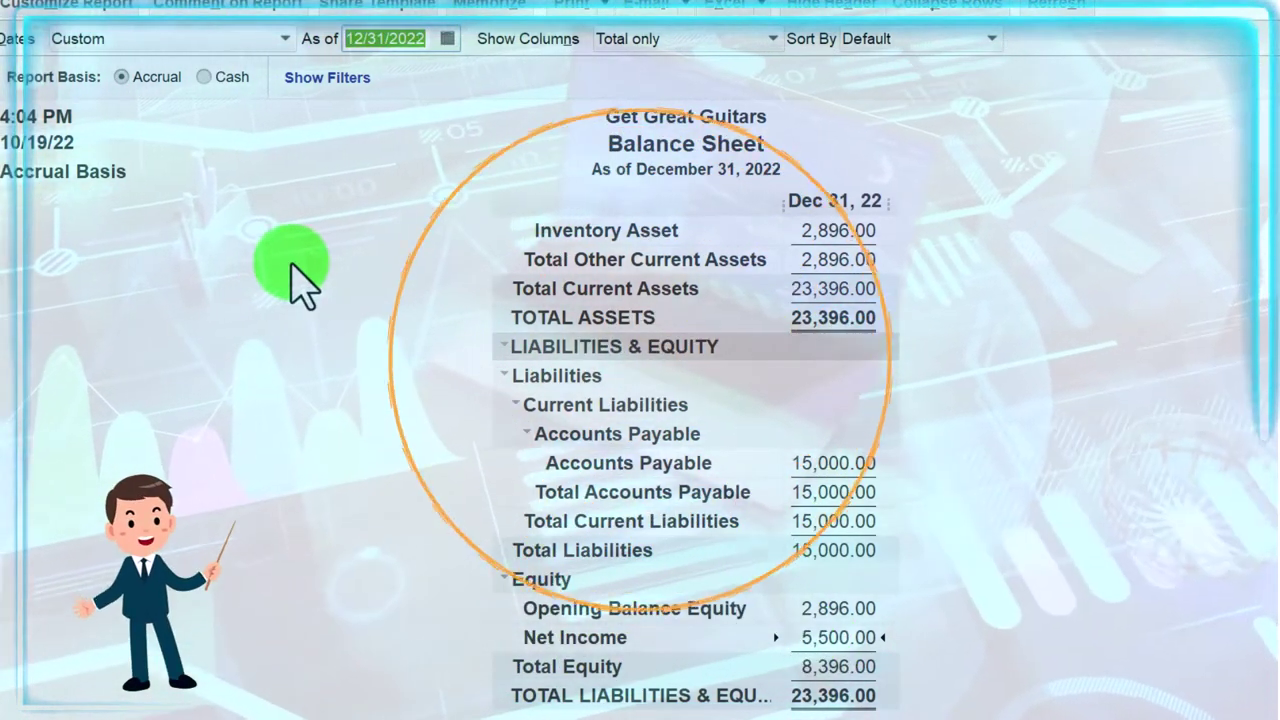
pyautogui.press('+')
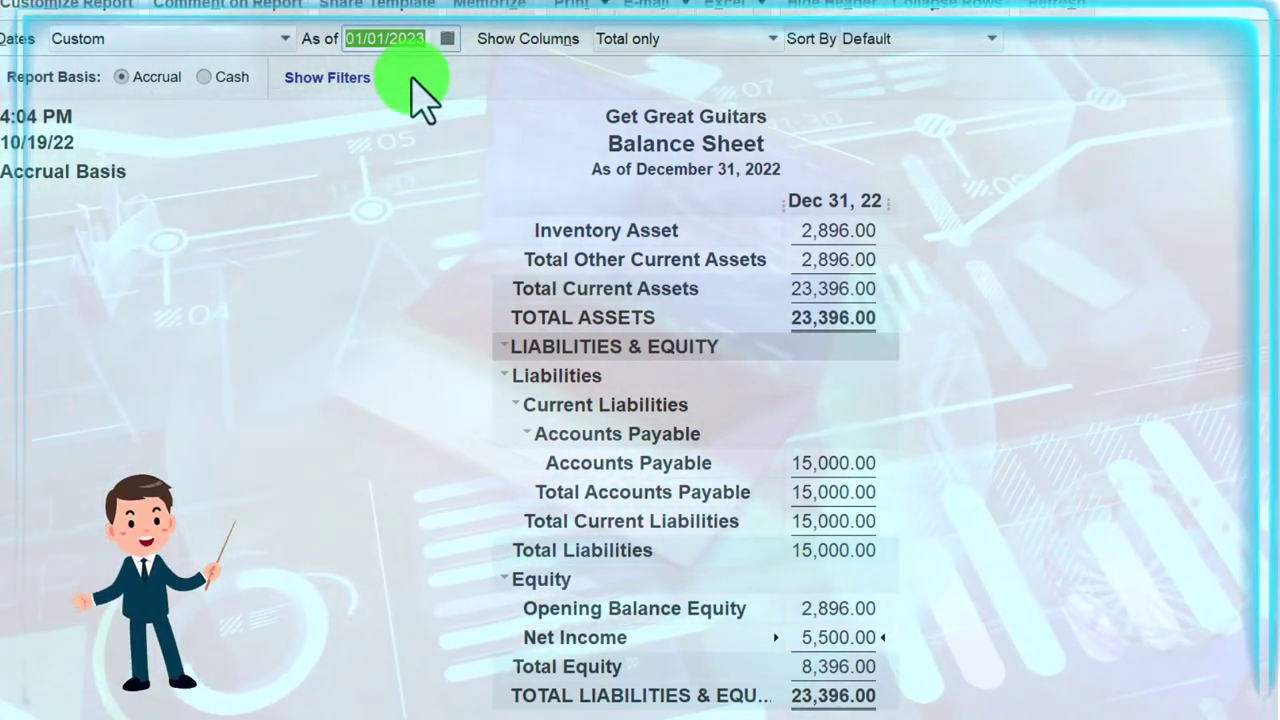
pyautogui.click(447, 355)
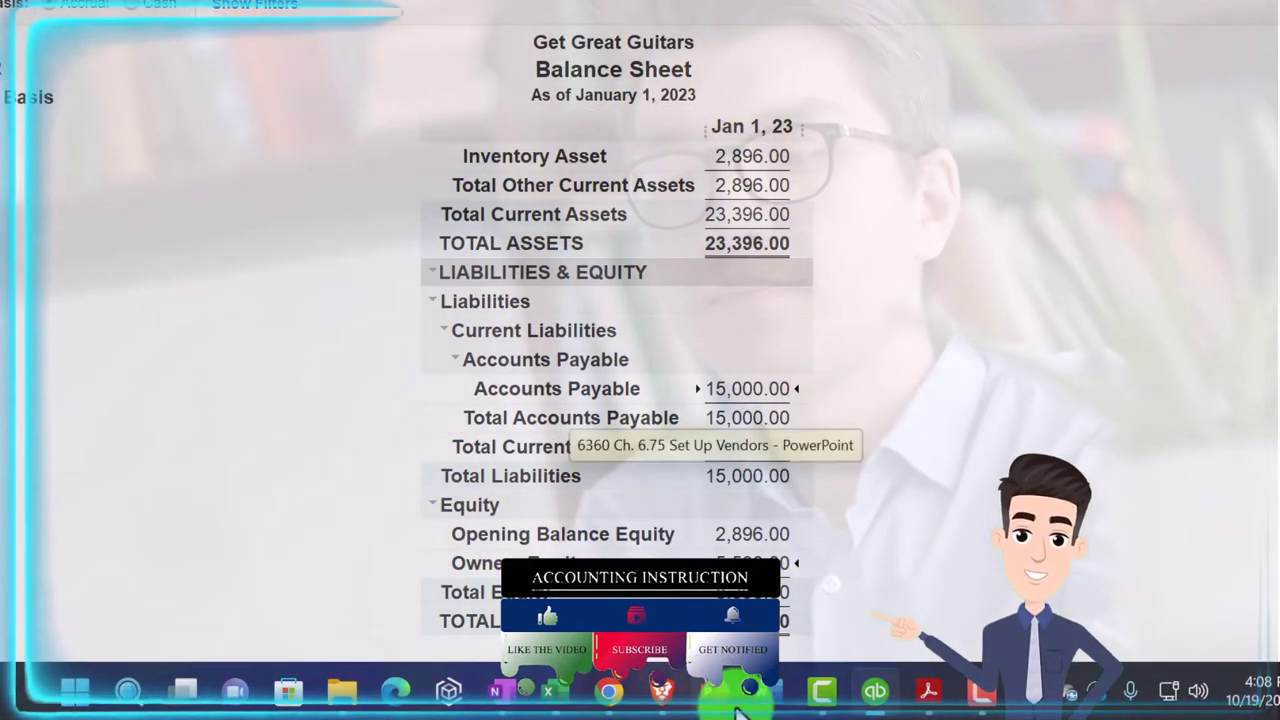
# Step: Run the A/P Aging Detail report from Vendors & Payables
pyautogui.click(485, 70)
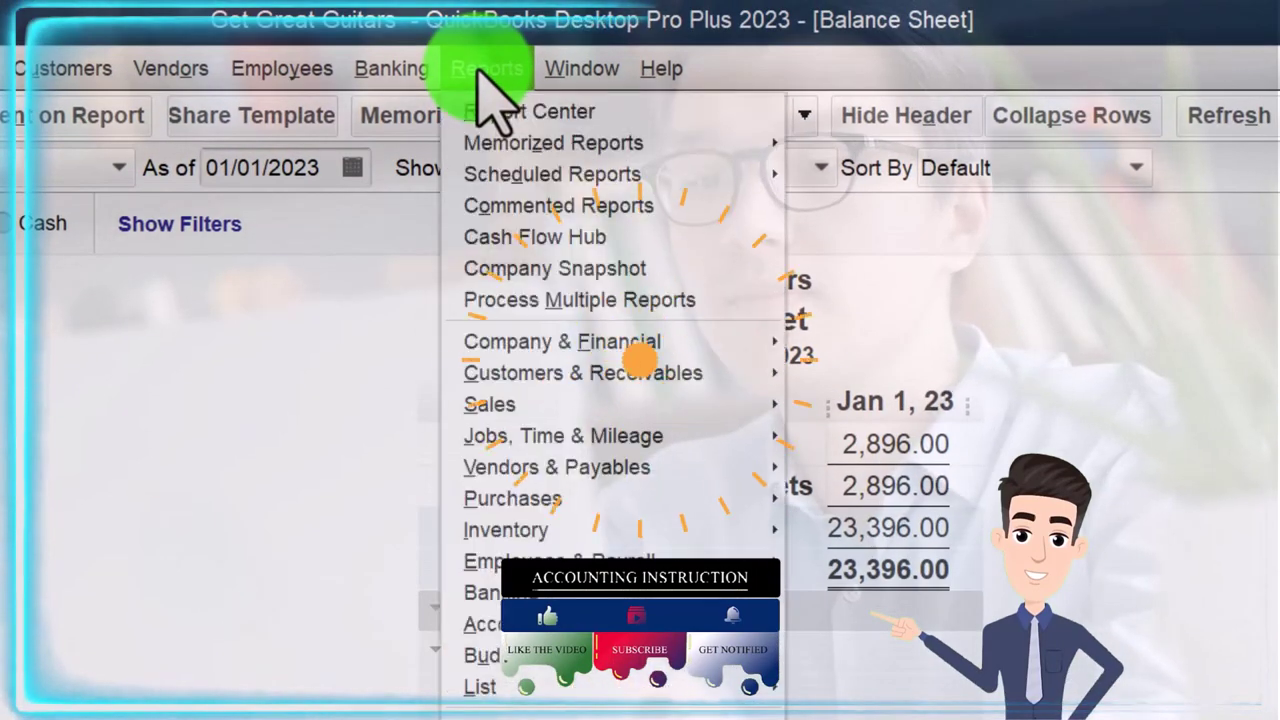
pyautogui.moveTo(556, 478)
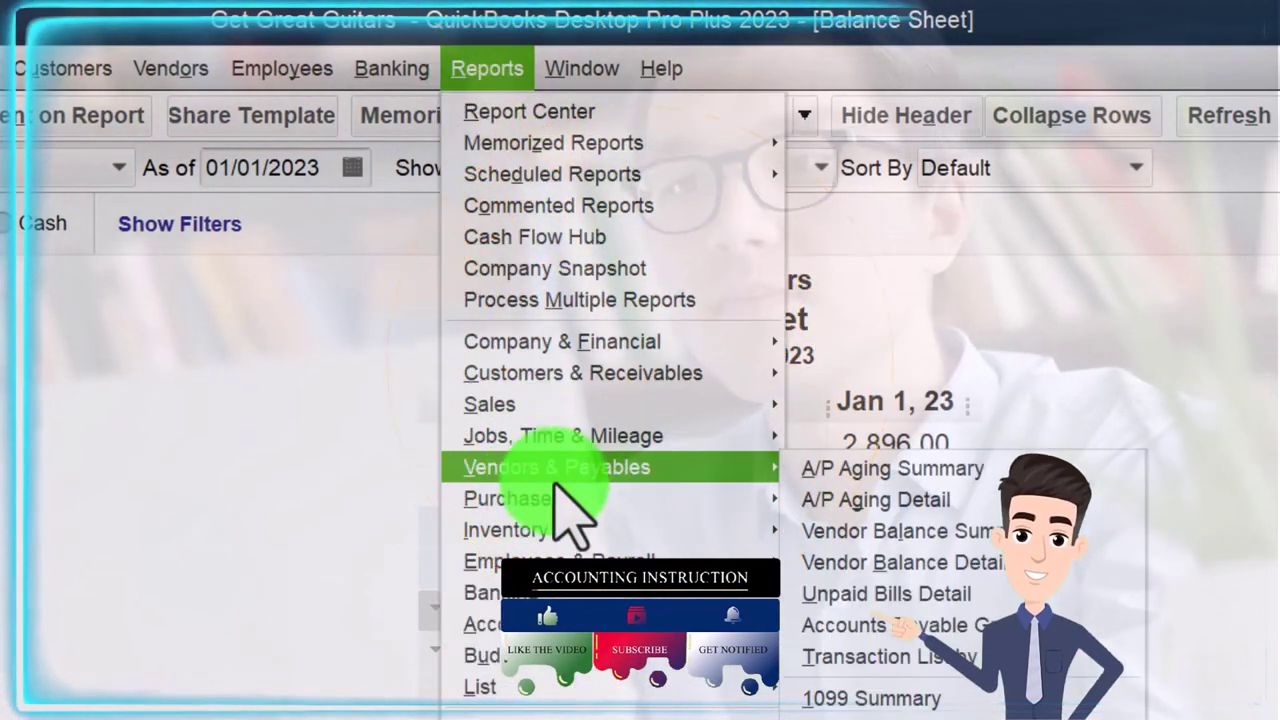
pyautogui.click(830, 499)
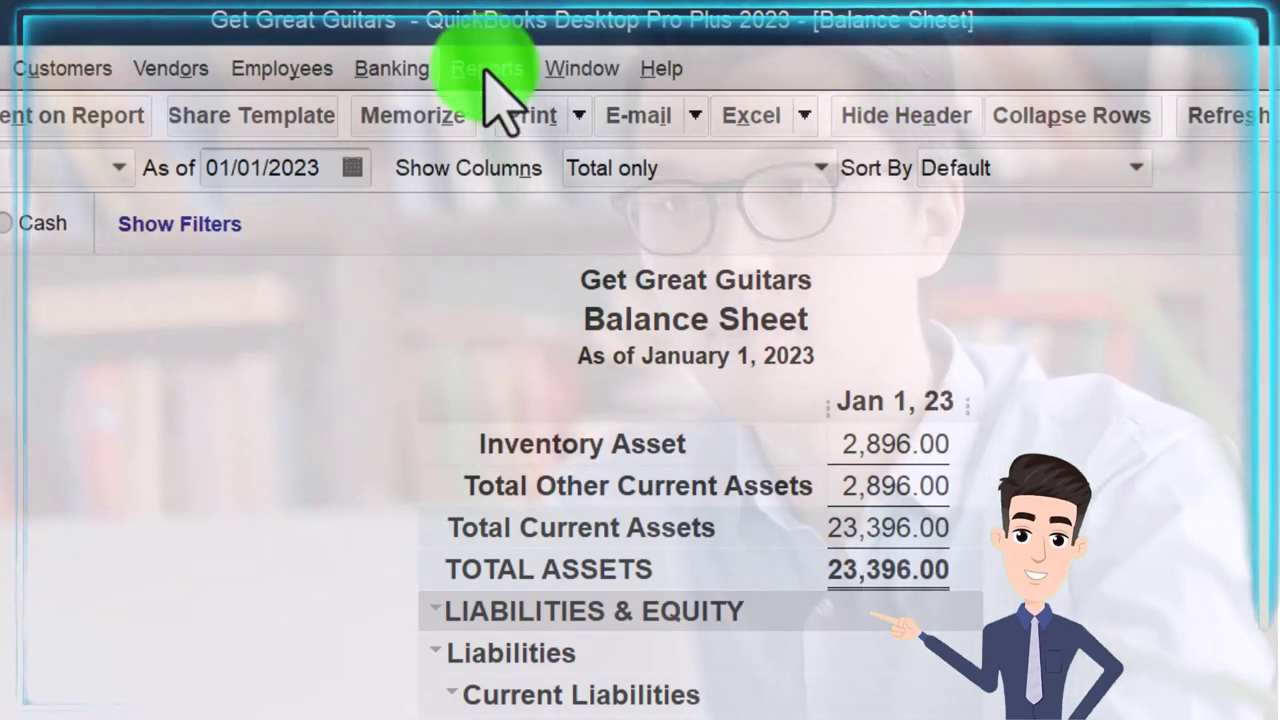
# Step: Run the Vendor Balance Summary listing Epiphone at 15,000.00, then go back to the Balance Sheet
pyautogui.click(495, 68)
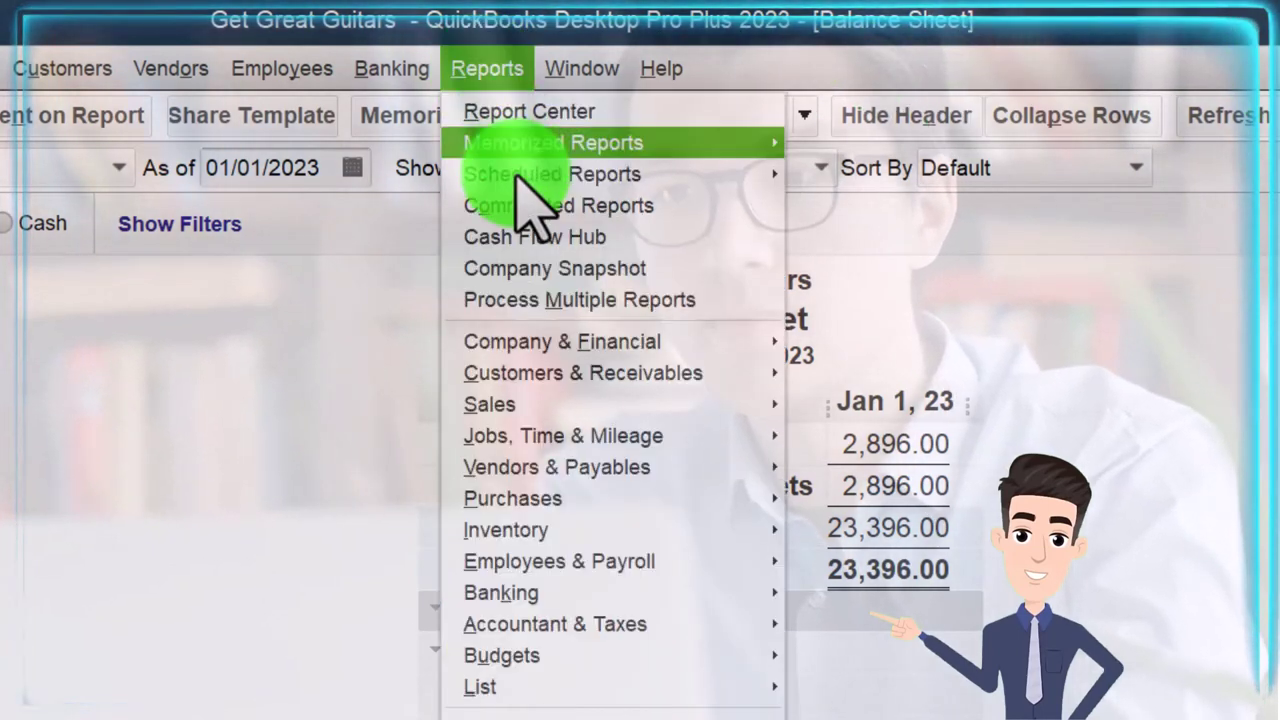
pyautogui.moveTo(572, 462)
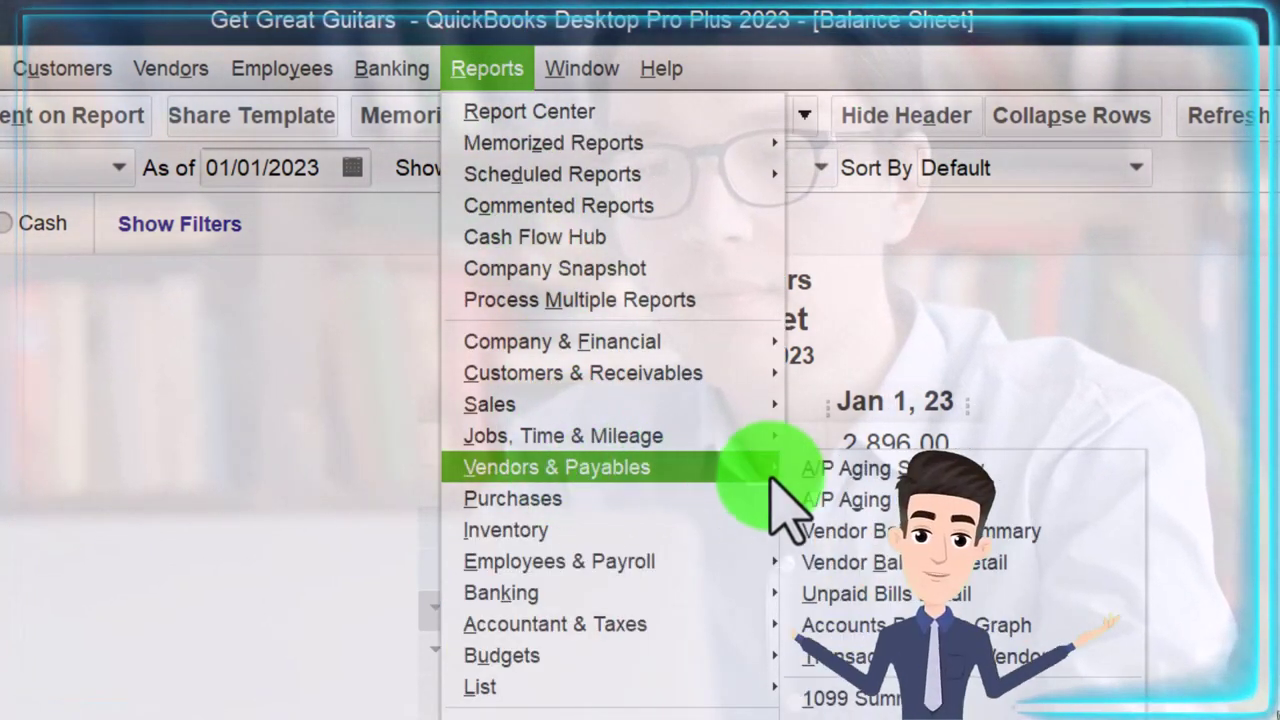
pyautogui.click(862, 532)
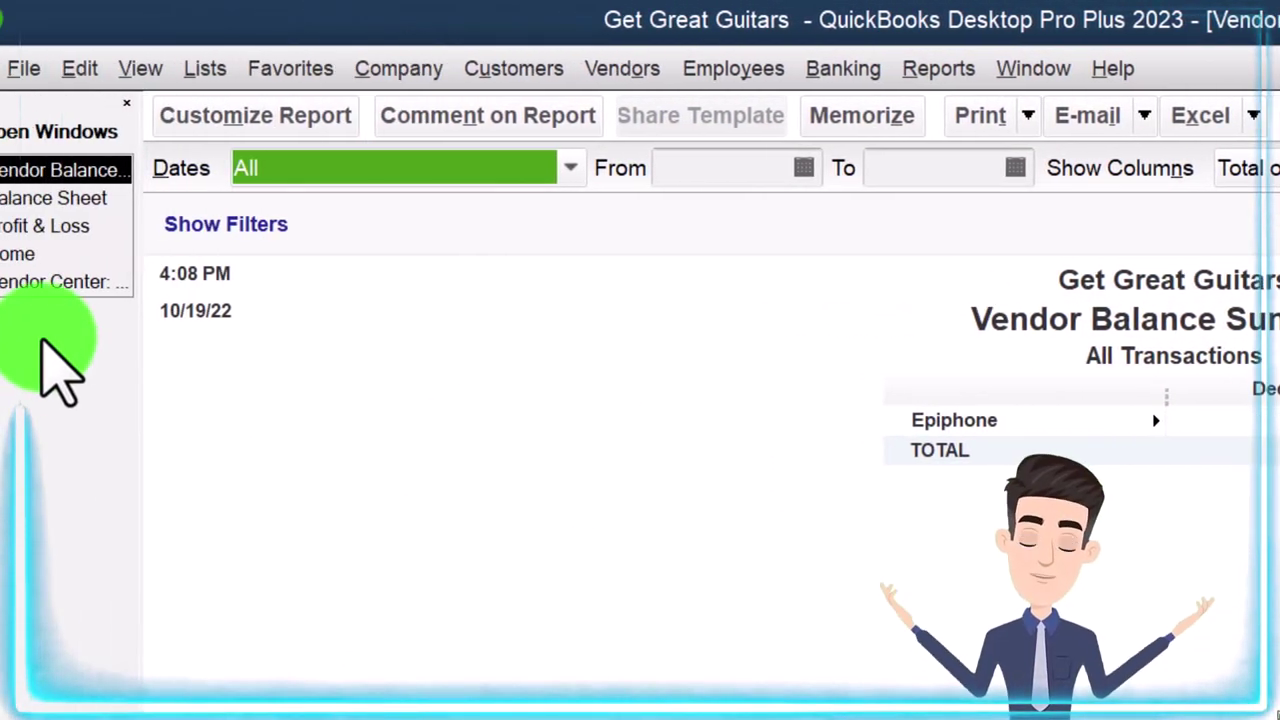
pyautogui.click(60, 196)
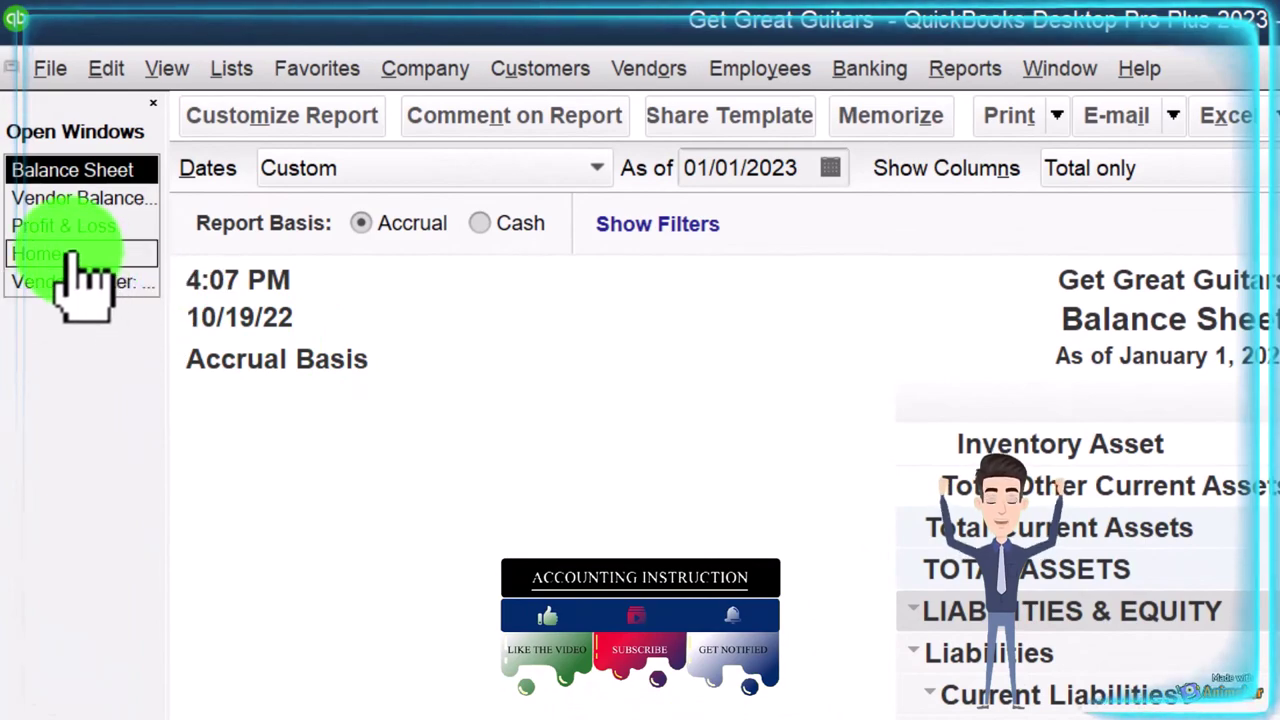
# Step: From the Home Page, check Epiphone's 15,000.00 bill due 01/10/2023 in Pay Bills
pyautogui.click(70, 254)
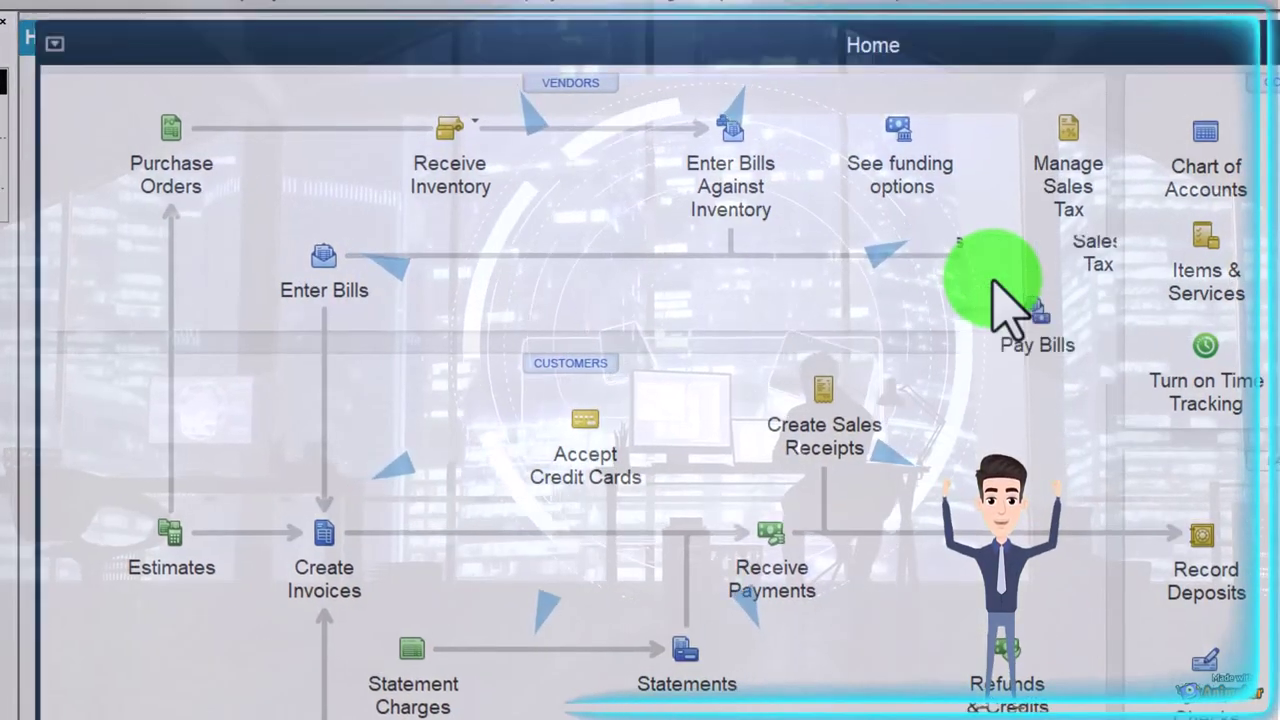
pyautogui.click(995, 285)
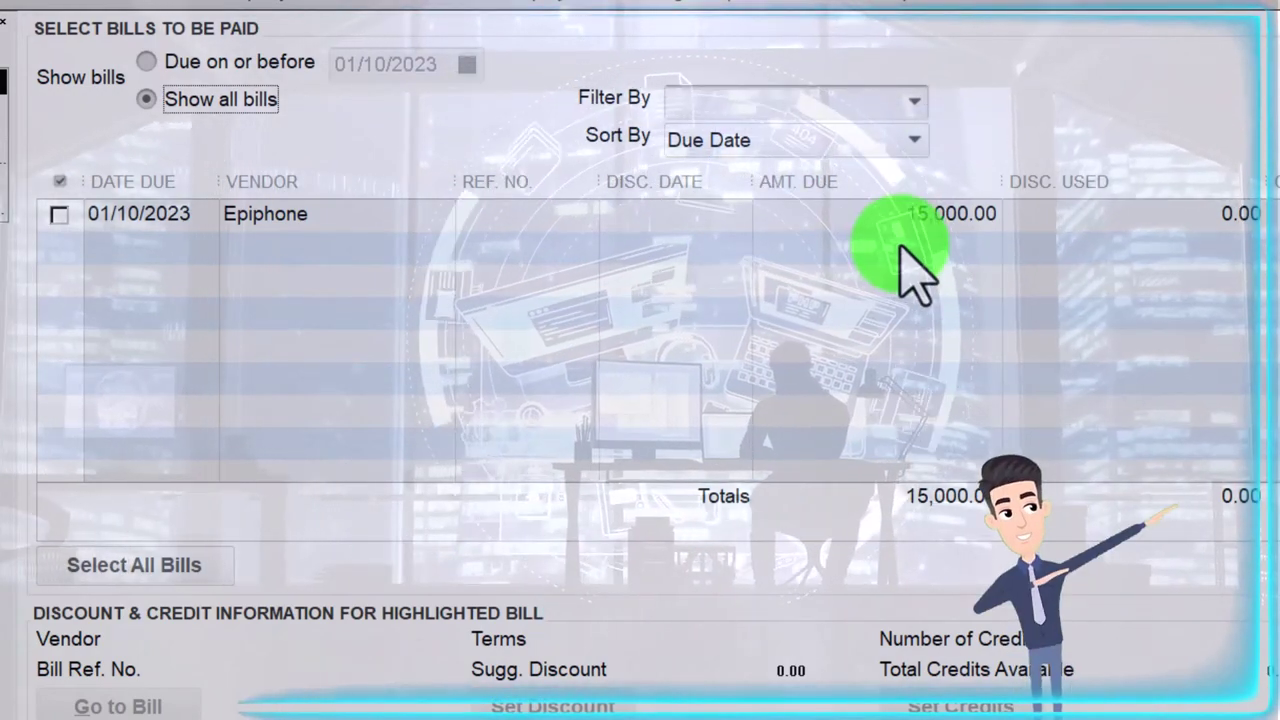
pyautogui.click(59, 214)
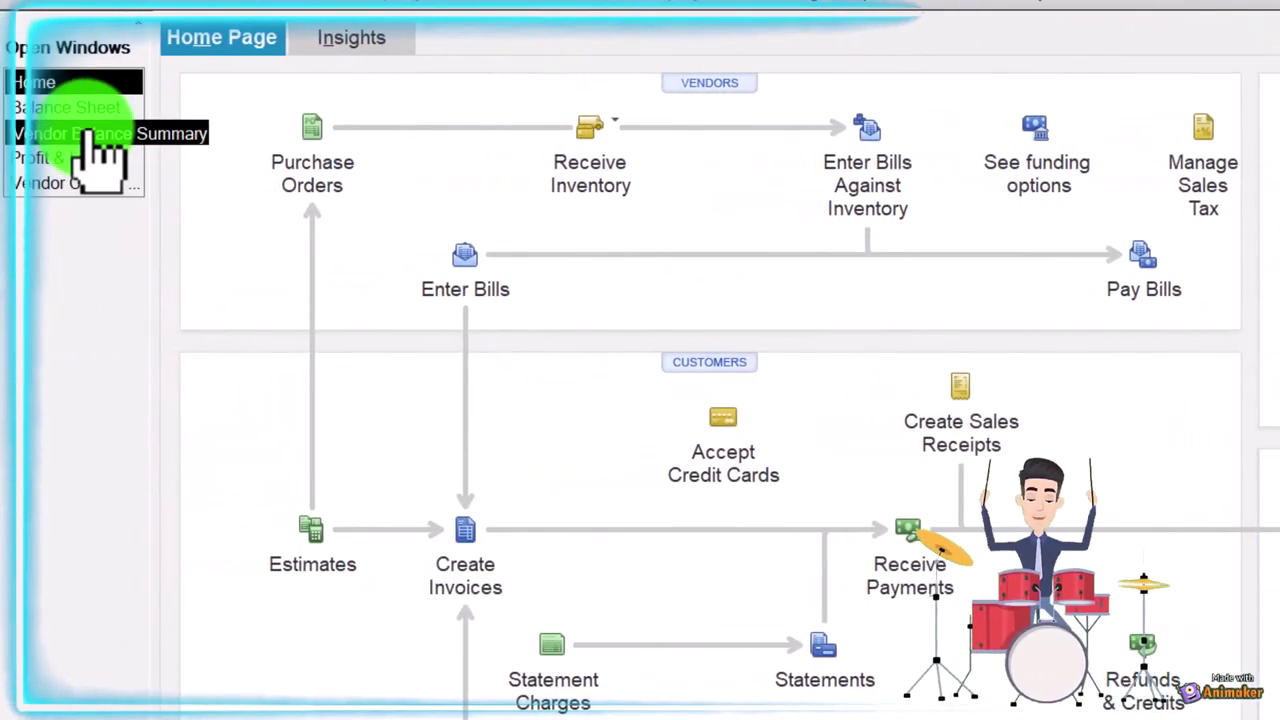
# Step: Show Epiphone's 15,000.00 balance and 12/31/2022 bill in the Vendor Center
pyautogui.click(25, 132)
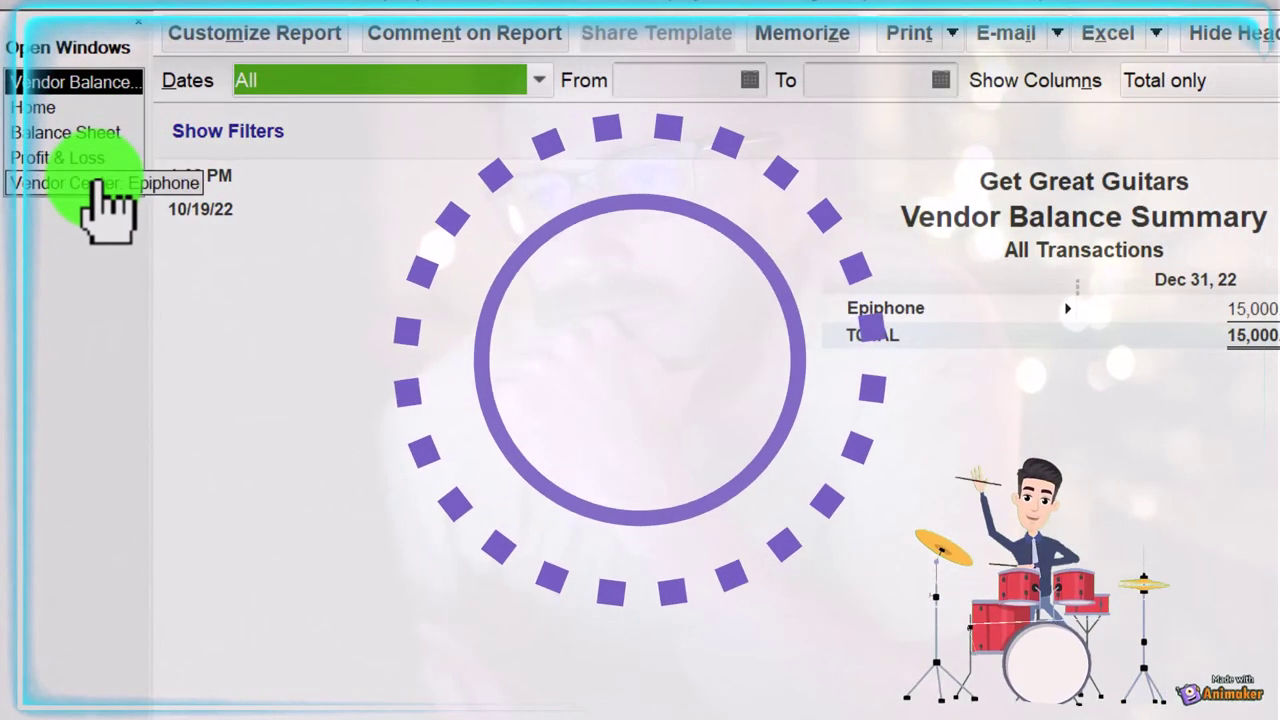
pyautogui.click(92, 183)
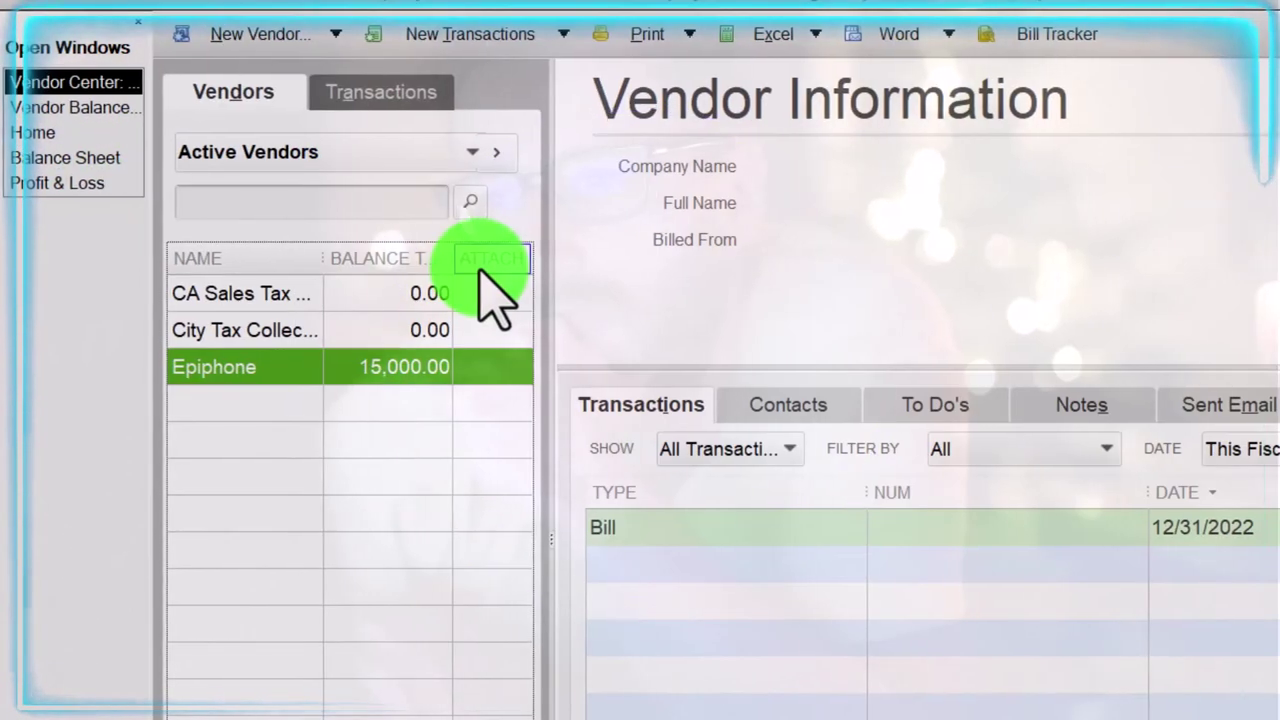